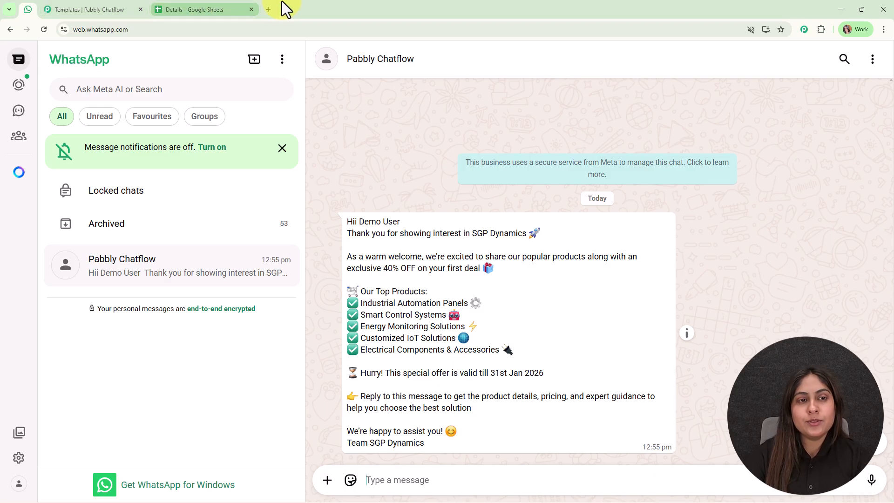
- In a new tab, search 'pab', go to the Pabbly Chatflow site and sign in
{"action": "left_click", "coordinate": [268, 9]}
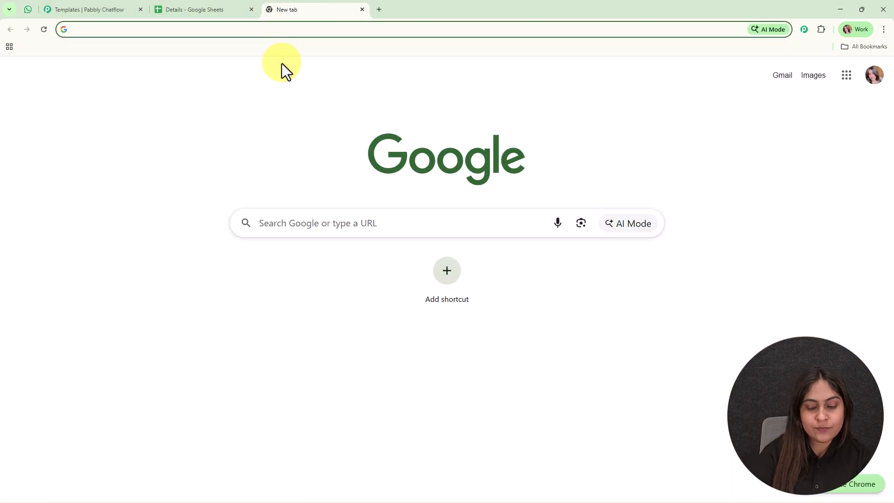
{"action": "type", "text": "pabbly.com/connect"}
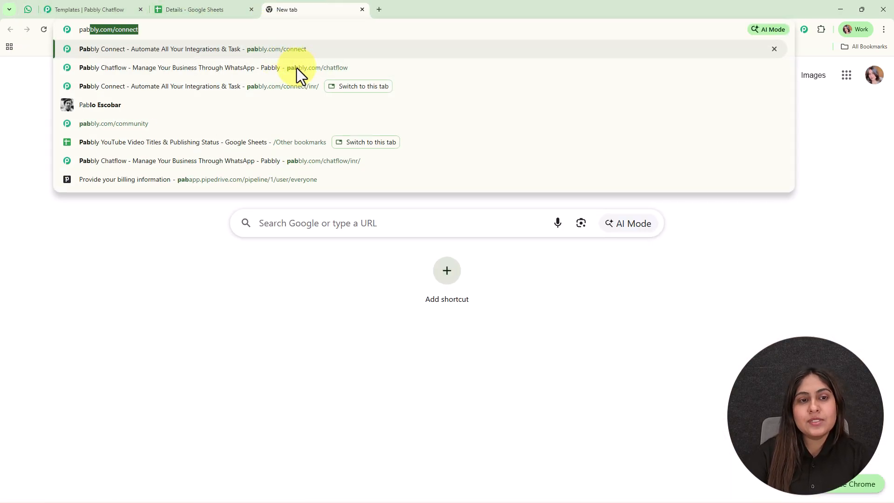
{"action": "left_click", "coordinate": [297, 68]}
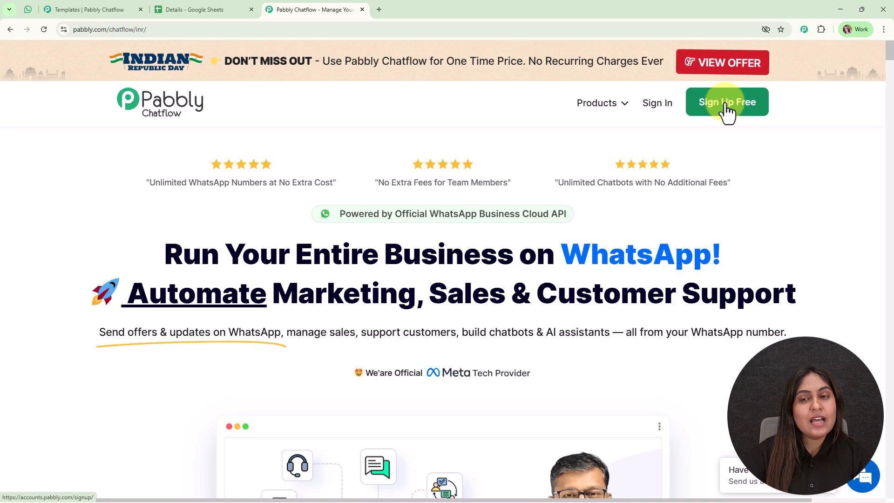
{"action": "left_click", "coordinate": [649, 112]}
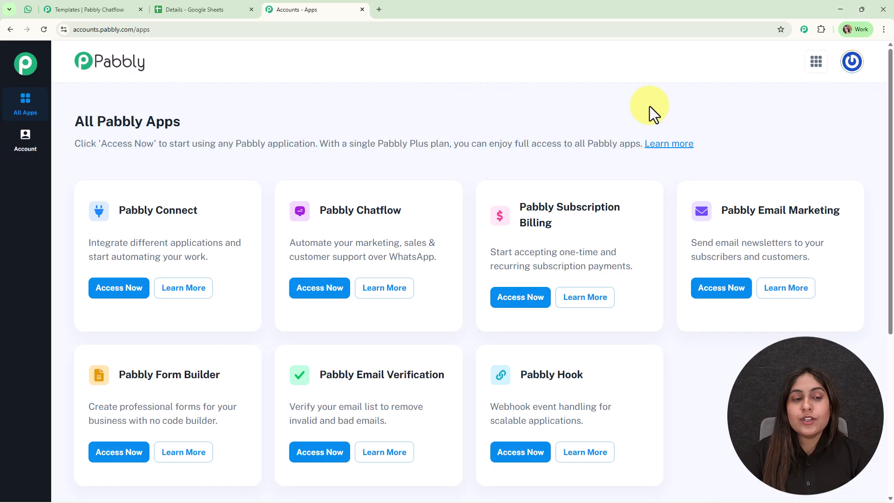
- Open the Chatflow dashboard and check its 32000 credits and two WhatsApp numbers
{"action": "left_click", "coordinate": [315, 288]}
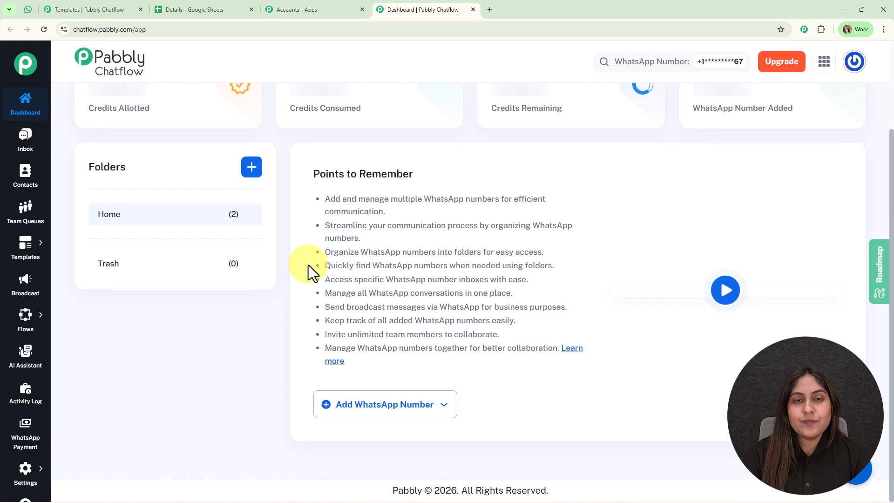
{"action": "scroll", "coordinate": [582, 326], "scroll_direction": "down", "scroll_amount": 3}
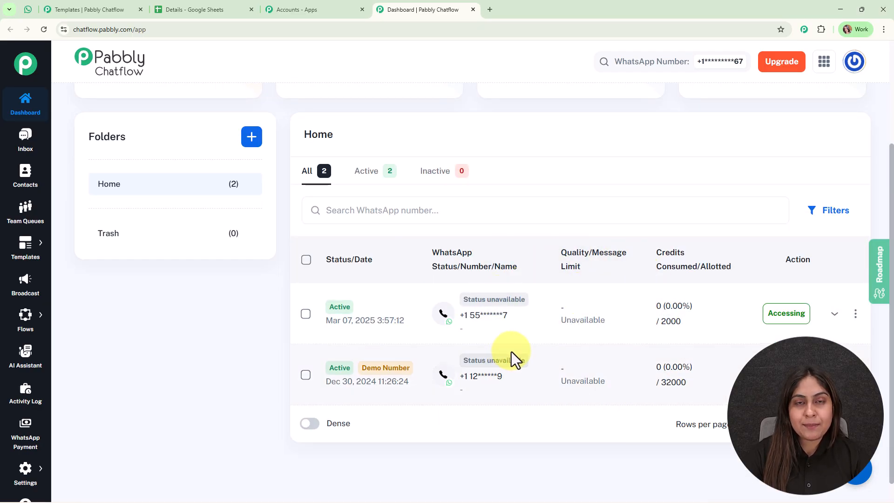
{"action": "scroll", "coordinate": [511, 352], "scroll_direction": "up", "scroll_amount": 3}
{"action": "left_click", "coordinate": [810, 136]}
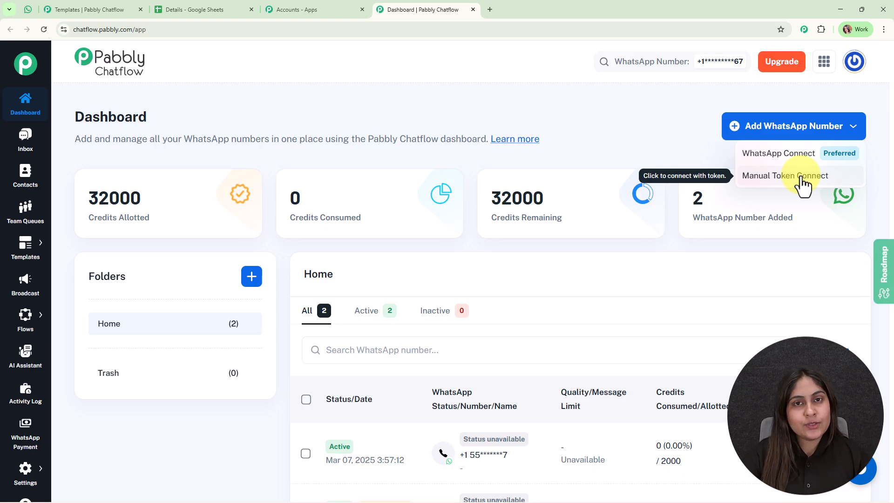
{"action": "left_click", "coordinate": [692, 121]}
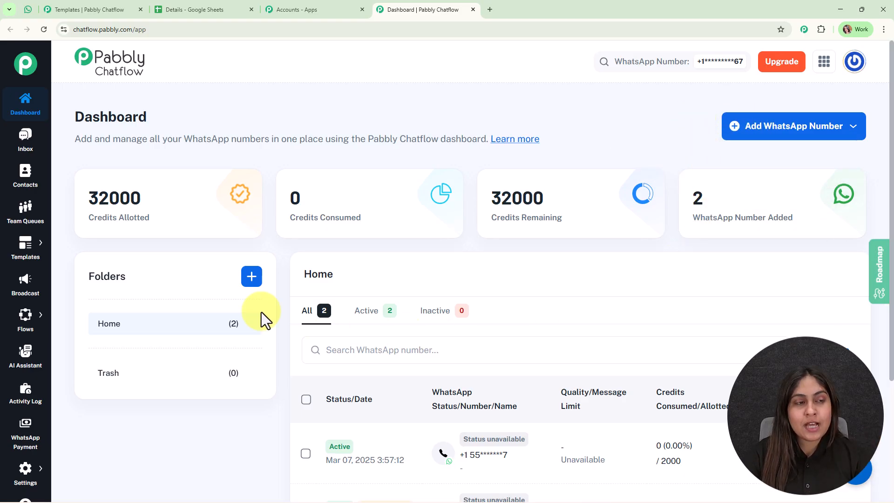
{"action": "mouse_move", "coordinate": [29, 470]}
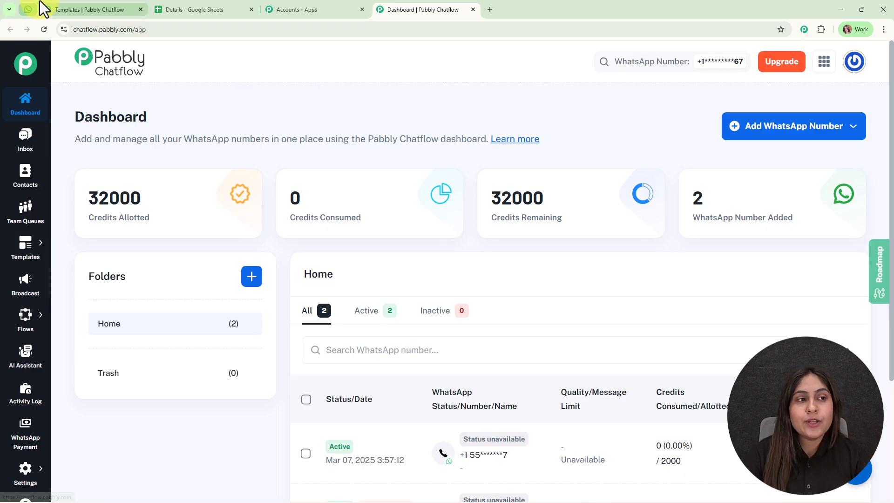
{"action": "left_click", "coordinate": [28, 9]}
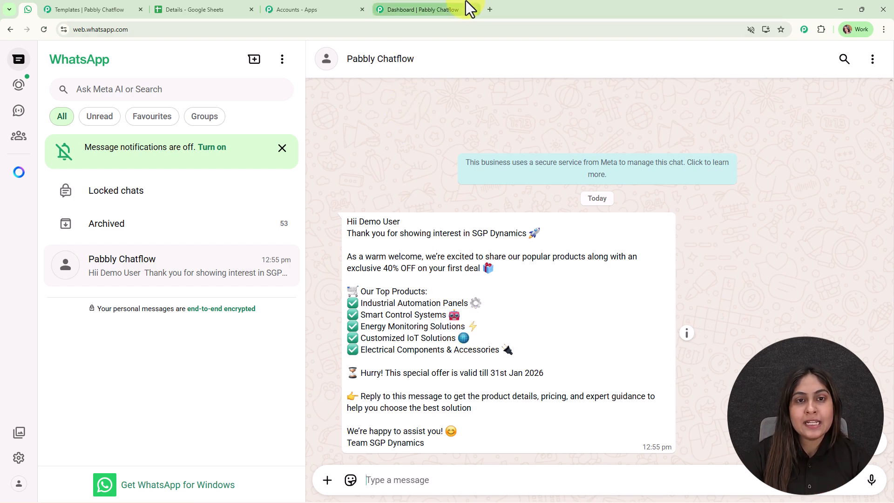
{"action": "left_click", "coordinate": [454, 8]}
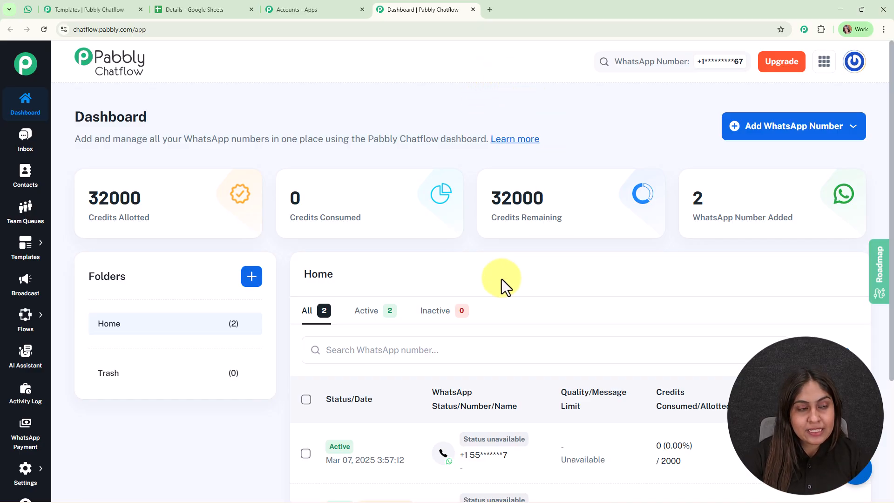
- Browse the Templates list and preview the approved new_exclusive_offers template
{"action": "mouse_move", "coordinate": [27, 242]}
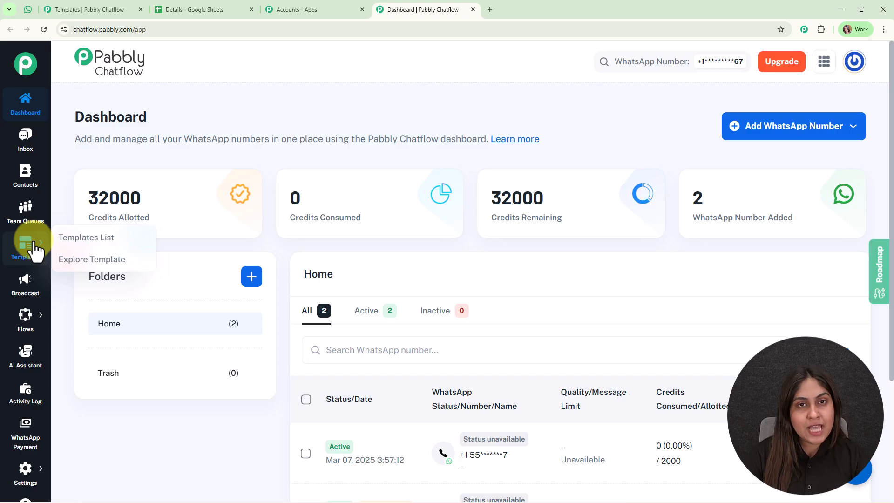
{"action": "left_click", "coordinate": [65, 8]}
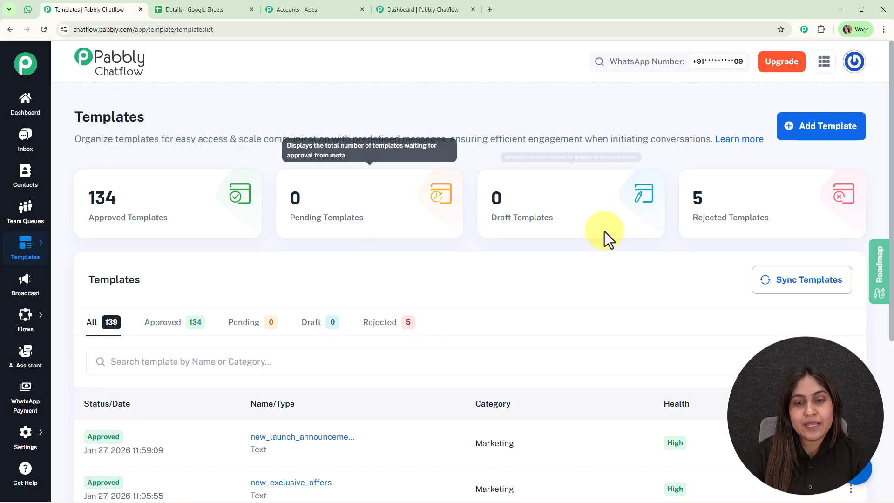
{"action": "mouse_move", "coordinate": [721, 227]}
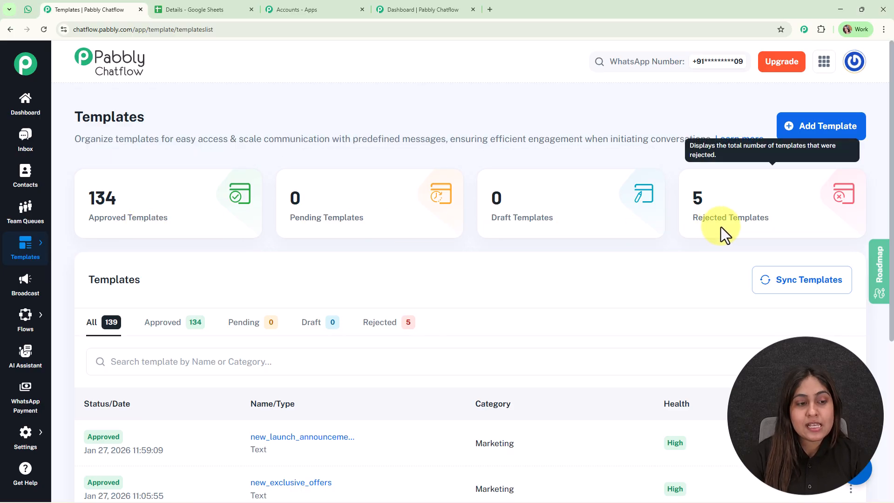
{"action": "scroll", "coordinate": [431, 319], "scroll_direction": "down", "scroll_amount": 2}
{"action": "scroll", "coordinate": [315, 382], "scroll_direction": "down", "scroll_amount": 3}
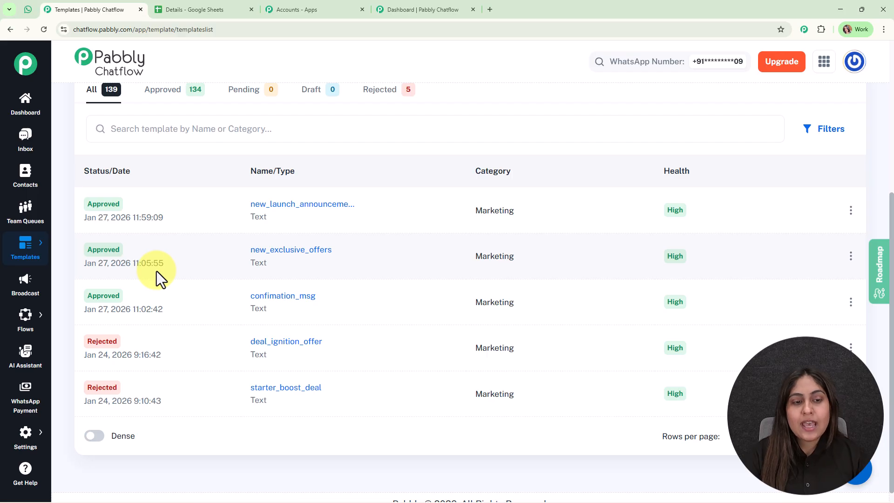
{"action": "left_click", "coordinate": [277, 256]}
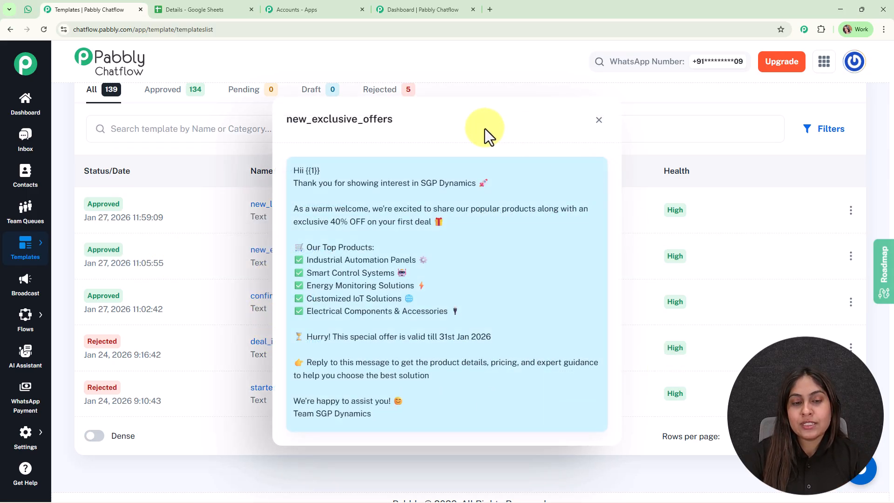
{"action": "left_click", "coordinate": [599, 120]}
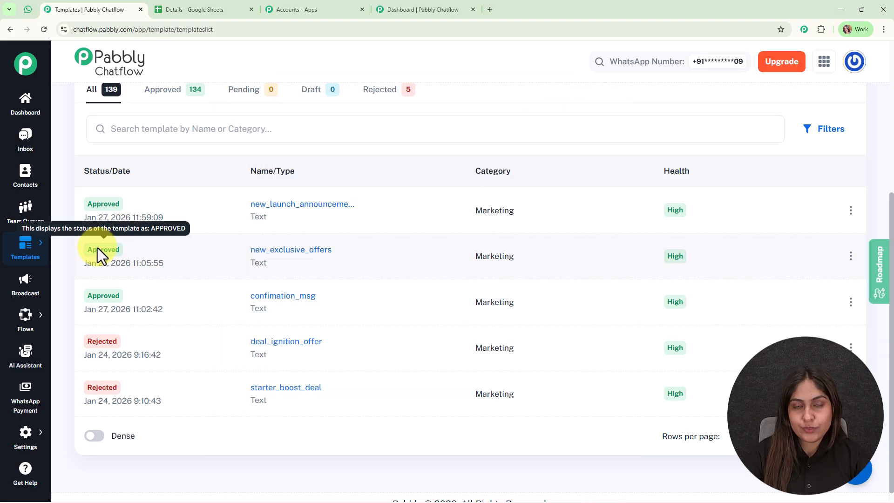
{"action": "scroll", "coordinate": [303, 275], "scroll_direction": "up", "scroll_amount": 5}
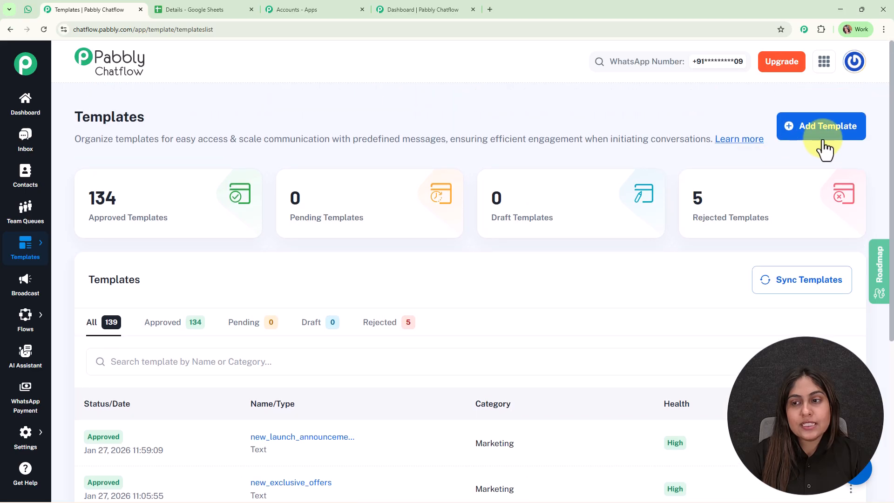
- Look over the New Template form, then go to the Broadcast overview with 13 broadcasts
{"action": "left_click", "coordinate": [831, 135]}
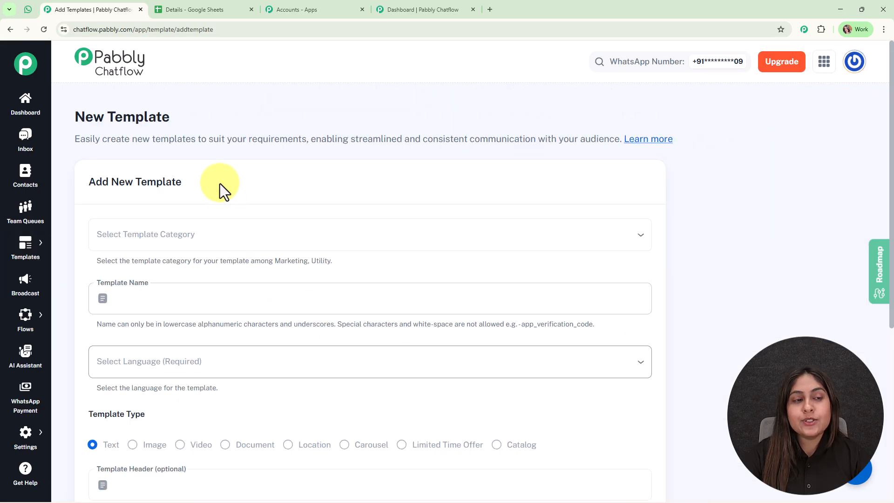
{"action": "scroll", "coordinate": [404, 245], "scroll_direction": "down", "scroll_amount": 6}
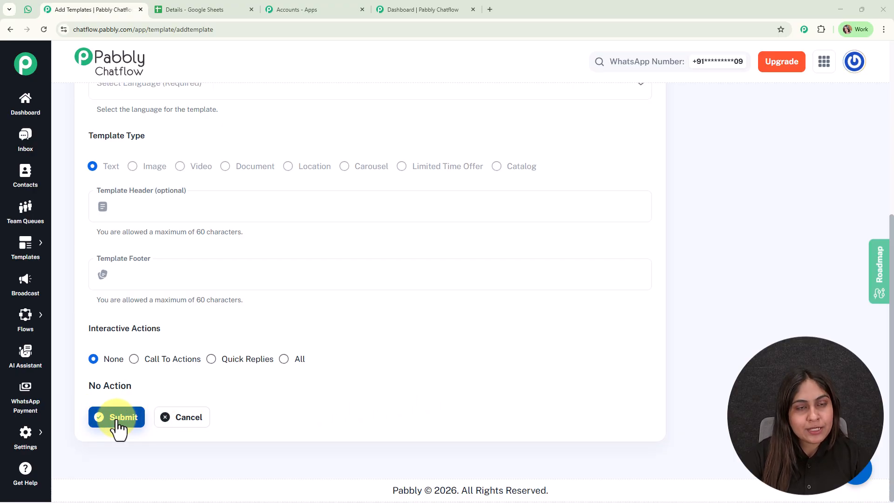
{"action": "scroll", "coordinate": [291, 387], "scroll_direction": "up", "scroll_amount": 6}
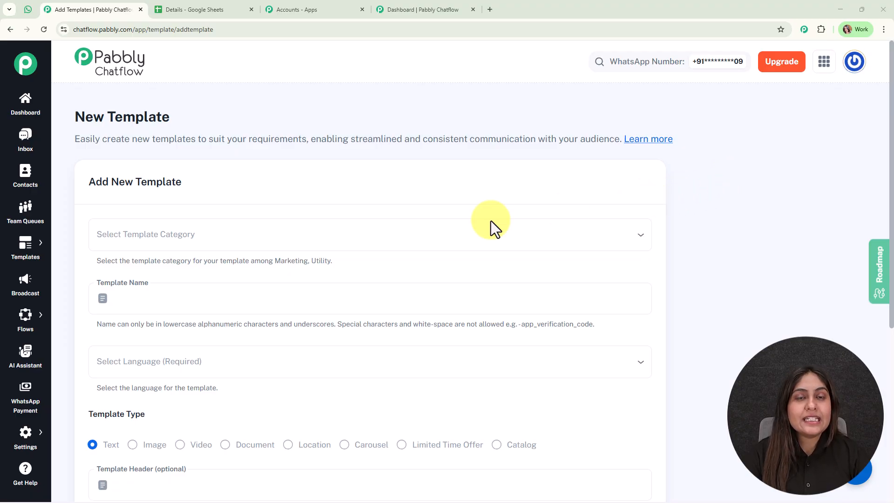
{"action": "left_click", "coordinate": [20, 294]}
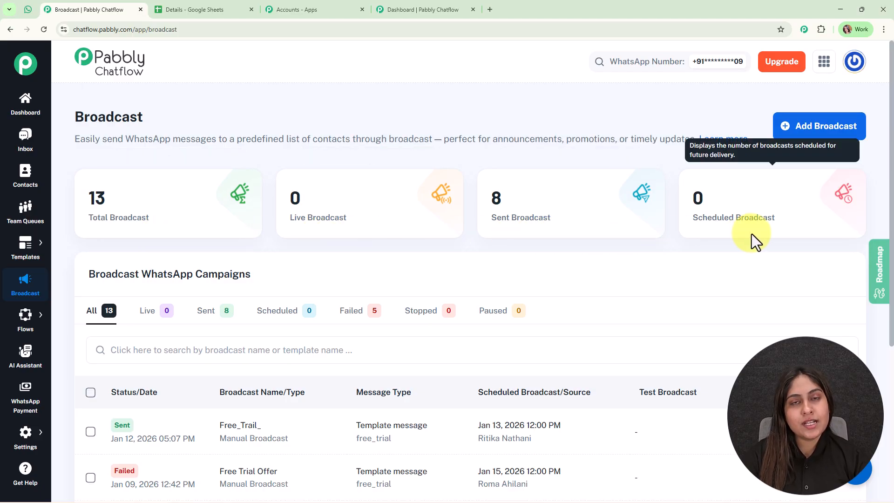
- Start a new broadcast and set its type to Broadcast Campaign
{"action": "scroll", "coordinate": [539, 329], "scroll_direction": "down", "scroll_amount": 3}
{"action": "scroll", "coordinate": [503, 335], "scroll_direction": "up", "scroll_amount": 3}
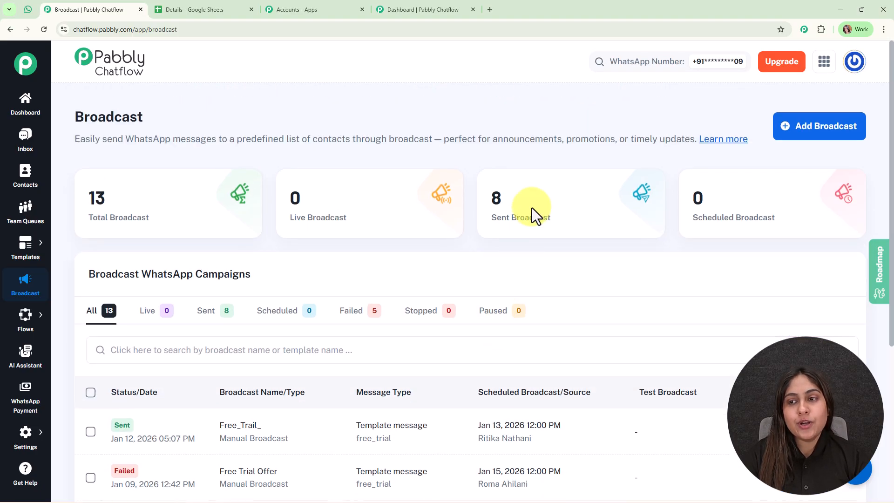
{"action": "left_click", "coordinate": [846, 128]}
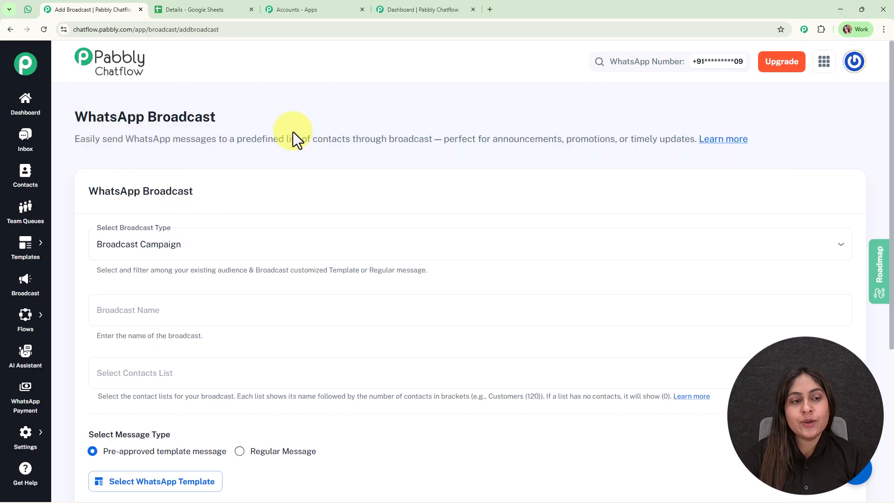
{"action": "scroll", "coordinate": [321, 200], "scroll_direction": "down", "scroll_amount": 2}
{"action": "left_click", "coordinate": [224, 158]}
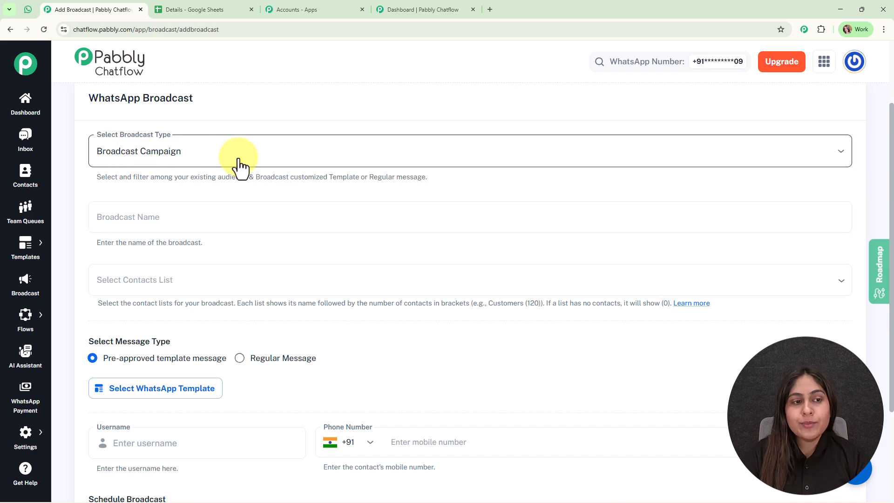
{"action": "left_click", "coordinate": [255, 182]}
- Name the broadcast 'Exclusive Offer'
{"action": "scroll", "coordinate": [269, 199], "scroll_direction": "down", "scroll_amount": 2}
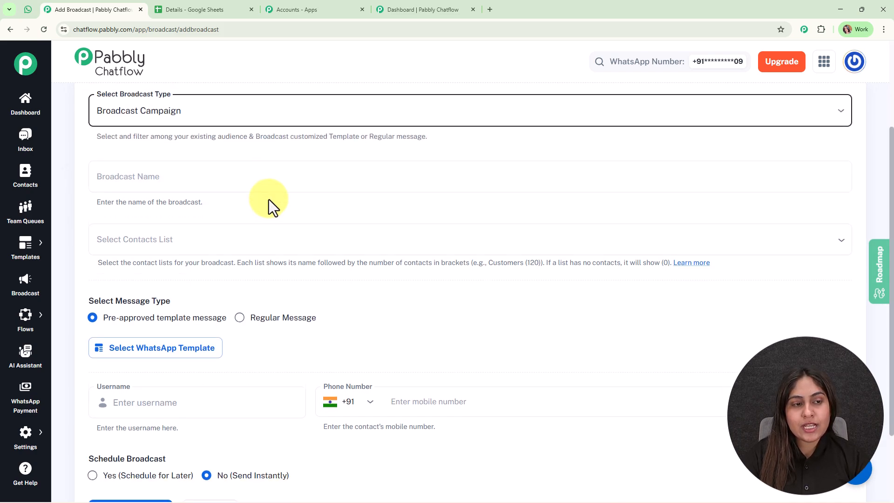
{"action": "left_click", "coordinate": [164, 124]}
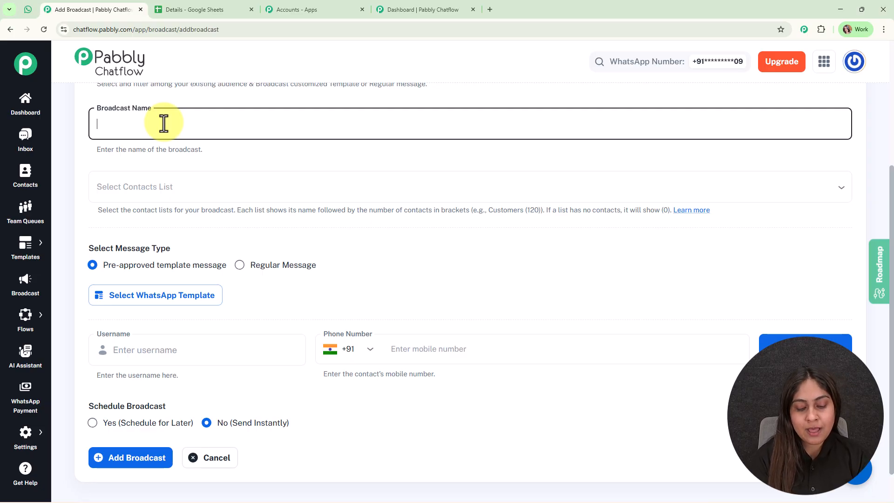
{"action": "type", "text": "Exclusive Offer"}
{"action": "scroll", "coordinate": [191, 176], "scroll_direction": "down", "scroll_amount": 1}
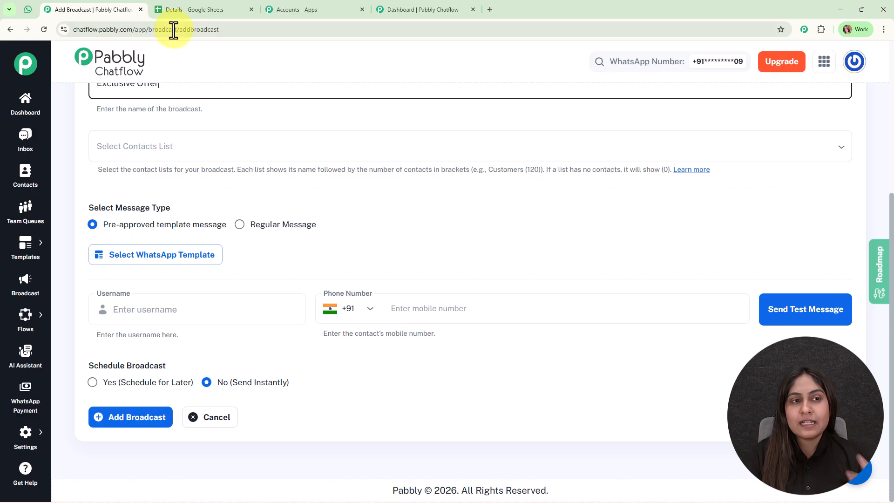
{"action": "left_click", "coordinate": [183, 6]}
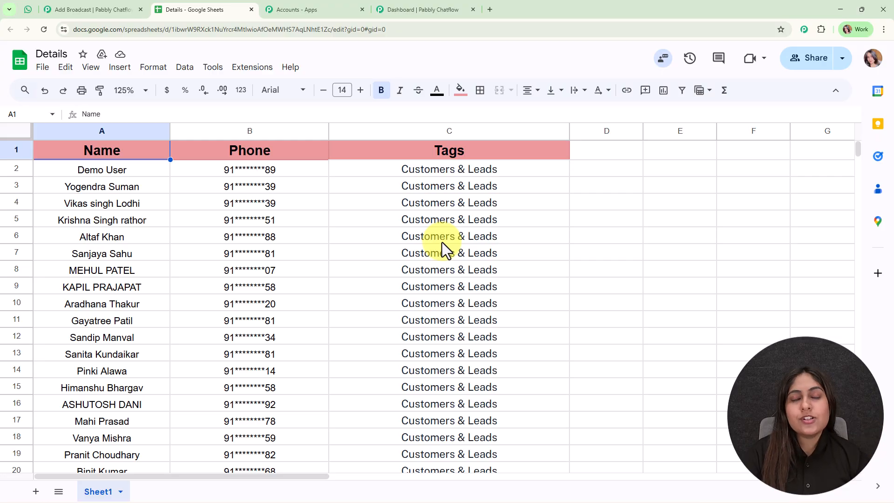
{"action": "scroll", "coordinate": [239, 210], "scroll_direction": "down", "scroll_amount": 5}
{"action": "scroll", "coordinate": [251, 280], "scroll_direction": "up", "scroll_amount": 5}
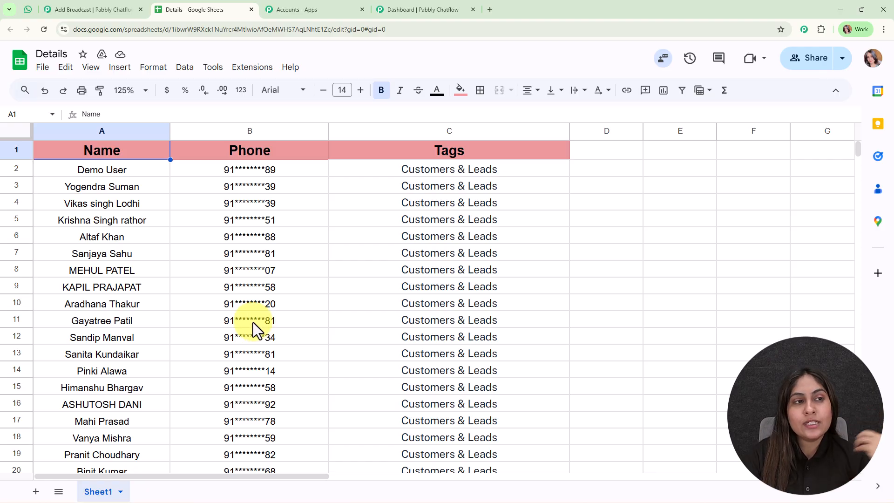
{"action": "left_click", "coordinate": [128, 1]}
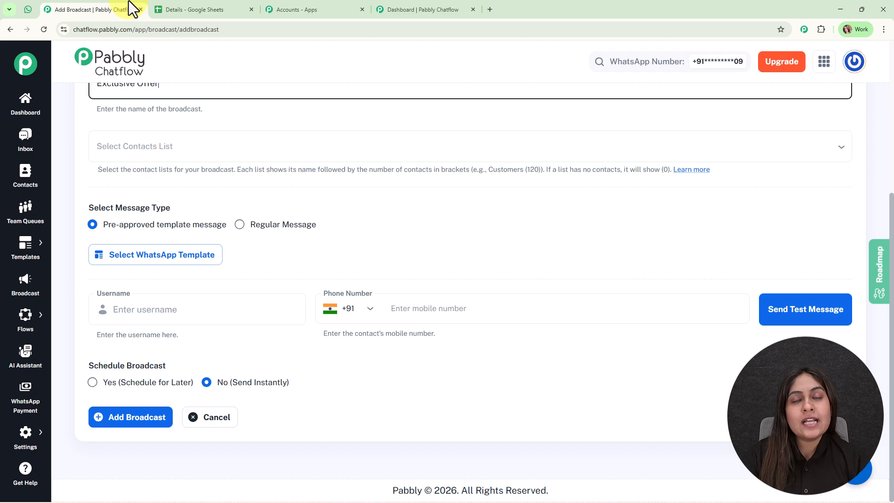
- Open the Contacts page in a new browser tab
{"action": "right_click", "coordinate": [24, 176]}
{"action": "left_click", "coordinate": [40, 187]}
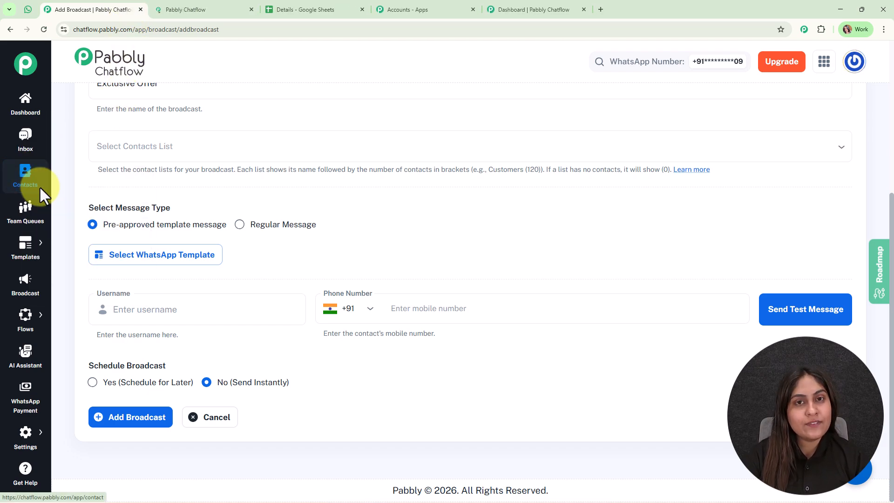
{"action": "left_click", "coordinate": [233, 9]}
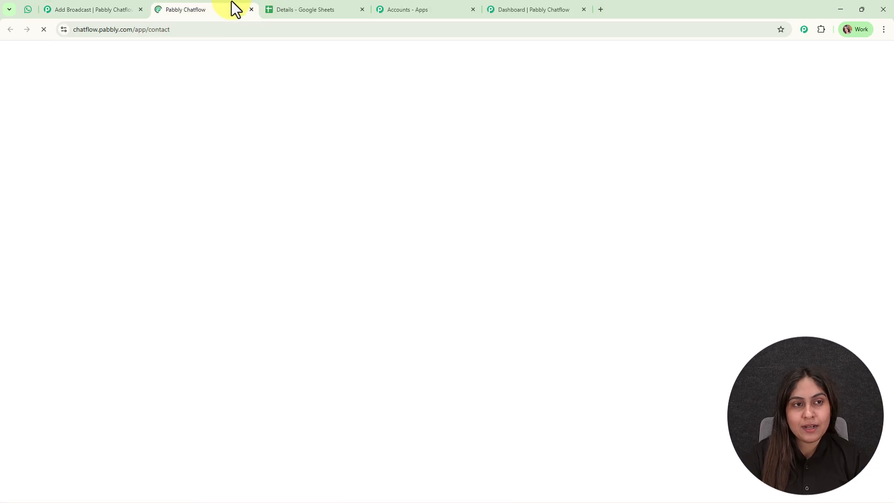
{"action": "scroll", "coordinate": [345, 195], "scroll_direction": "down", "scroll_amount": 3}
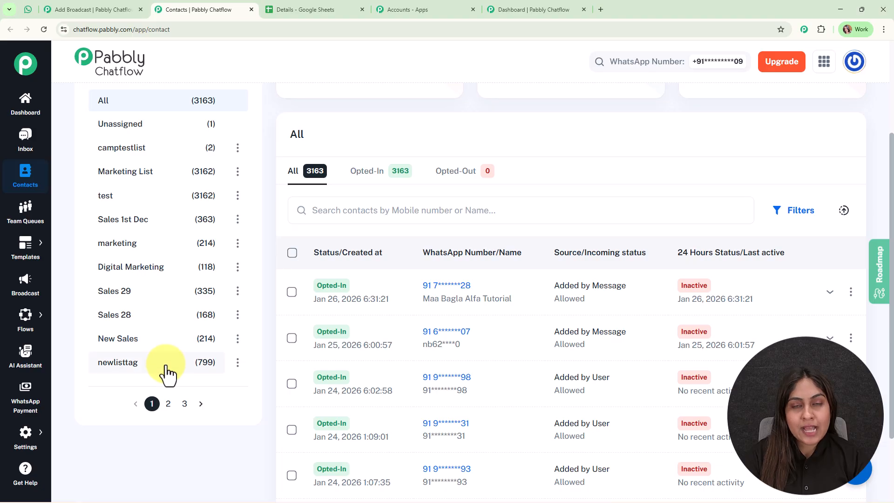
{"action": "scroll", "coordinate": [166, 370], "scroll_direction": "up", "scroll_amount": 3}
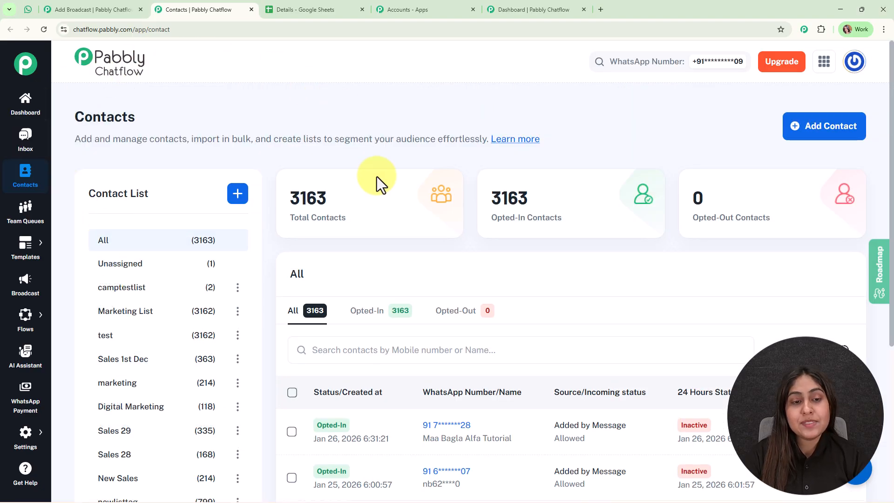
- Bring up the Add Bulk Contacts CSV import option and dismiss the empty Media Library
{"action": "left_click", "coordinate": [845, 133]}
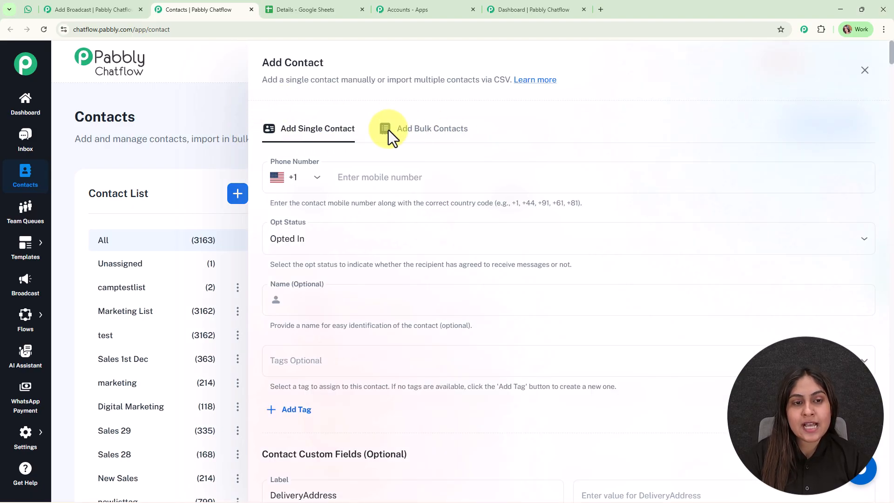
{"action": "left_click", "coordinate": [447, 139]}
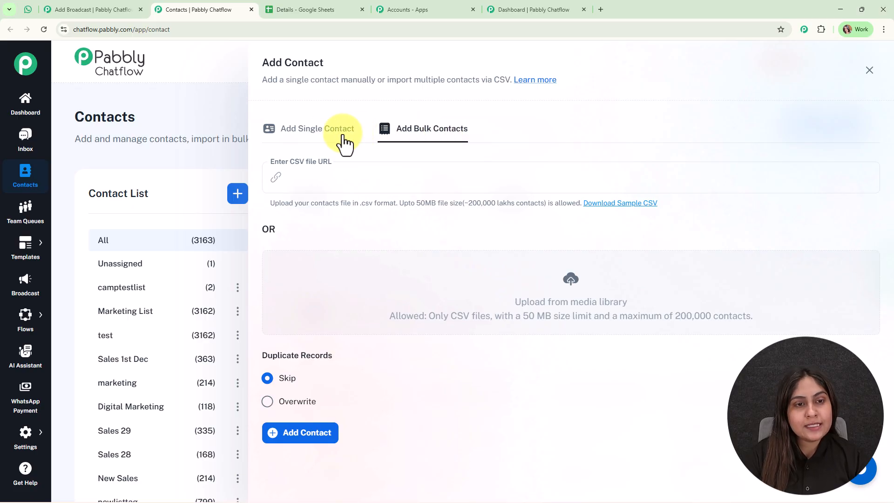
{"action": "left_click", "coordinate": [319, 136]}
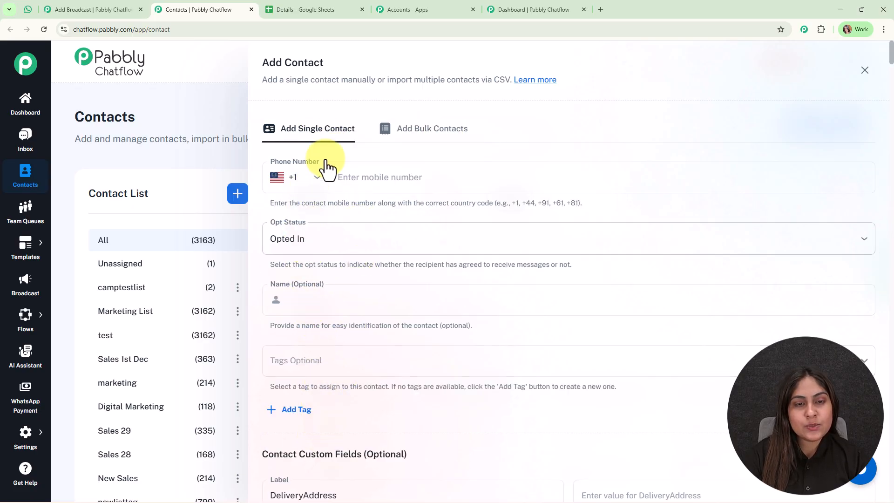
{"action": "left_click", "coordinate": [403, 135]}
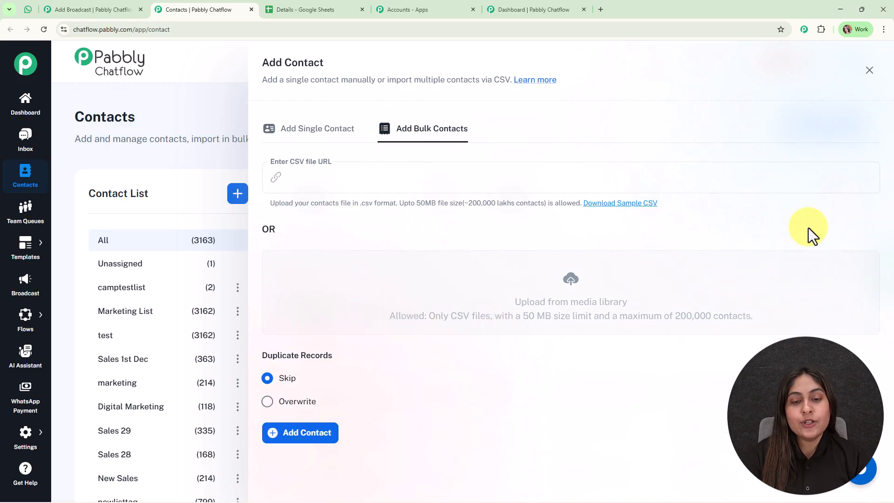
{"action": "left_click_drag", "start_coordinate": [450, 318], "coordinate": [491, 328]}
{"action": "left_click", "coordinate": [713, 89]}
{"action": "left_click", "coordinate": [328, 1]}
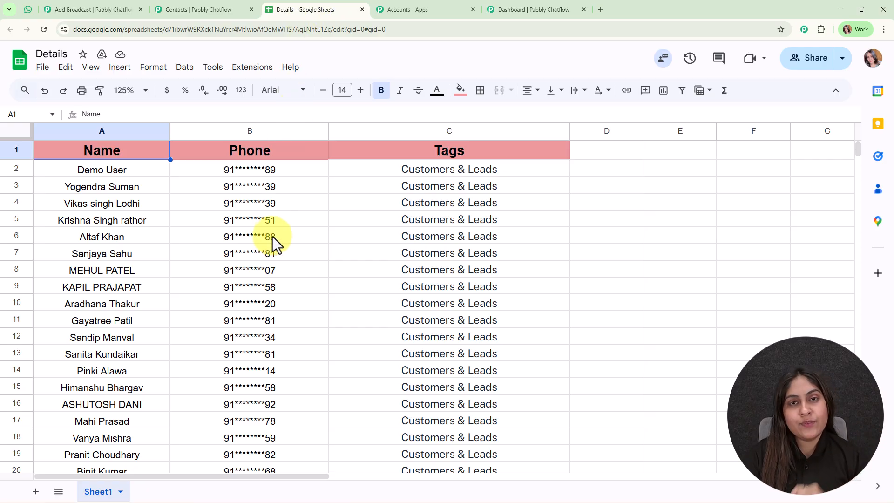
{"action": "left_click", "coordinate": [42, 67]}
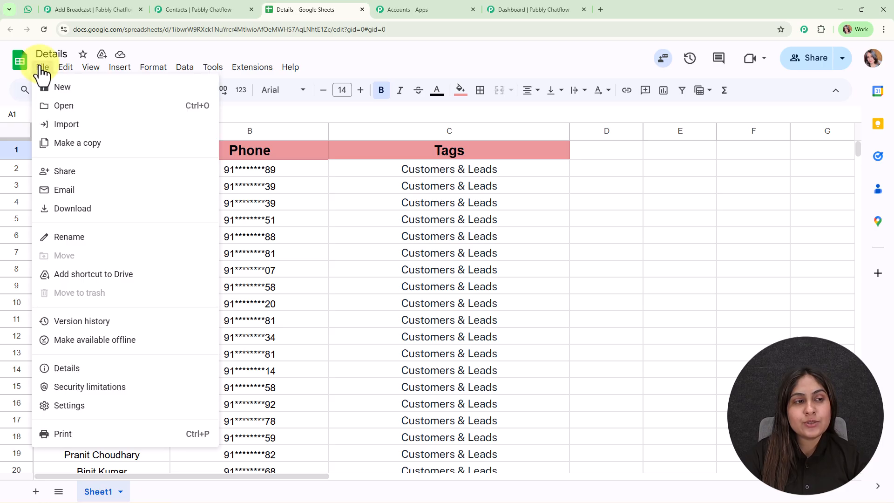
{"action": "mouse_move", "coordinate": [85, 217]}
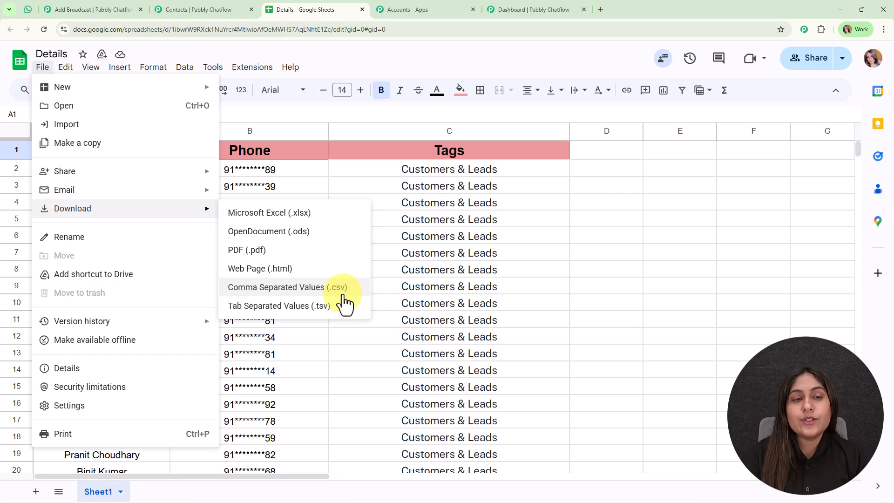
{"action": "left_click", "coordinate": [187, 13]}
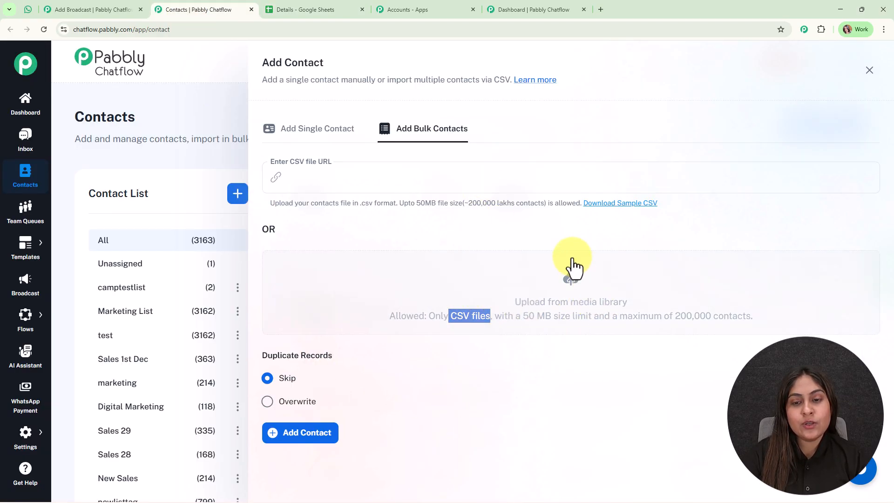
- Dismiss the Add Contact panel and return to the Exclusive Offer broadcast form
{"action": "left_click", "coordinate": [516, 233]}
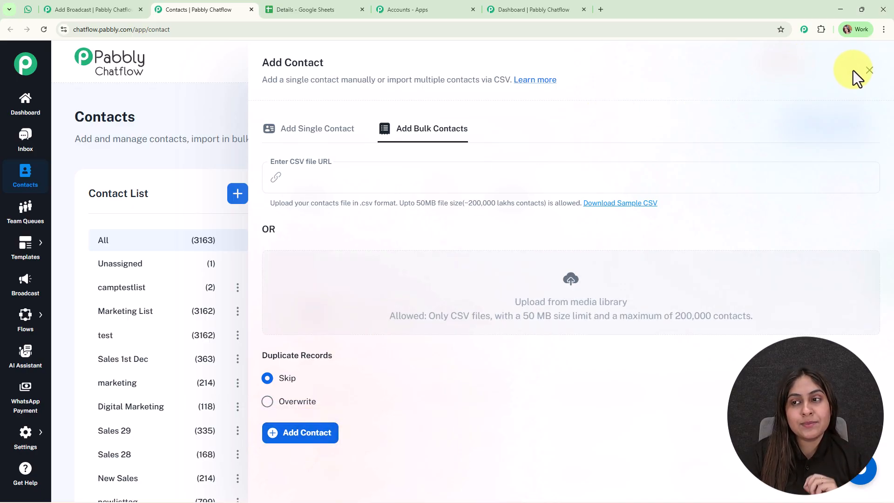
{"action": "left_click", "coordinate": [867, 71]}
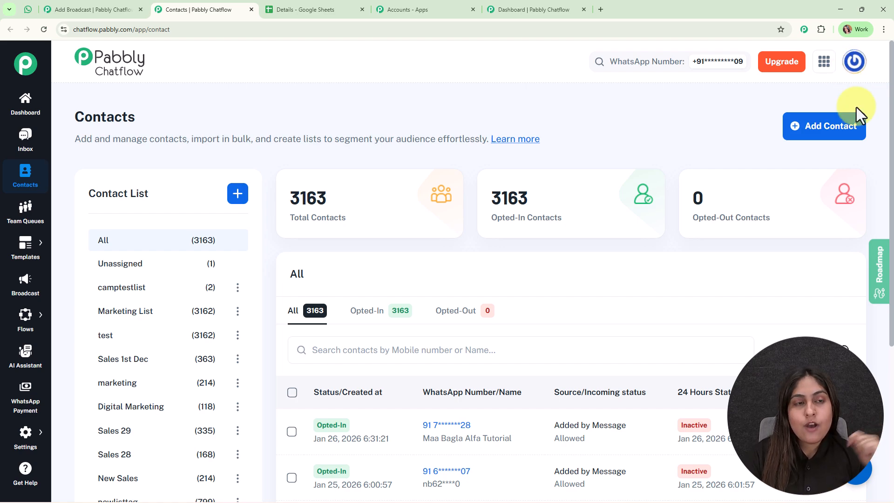
{"action": "scroll", "coordinate": [247, 149], "scroll_direction": "down", "scroll_amount": 1}
{"action": "scroll", "coordinate": [246, 150], "scroll_direction": "down", "scroll_amount": 2}
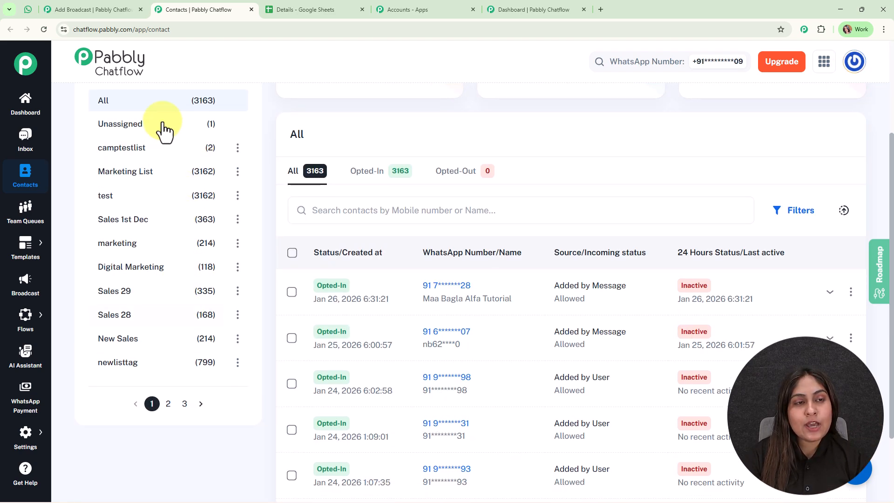
{"action": "left_click", "coordinate": [103, 8]}
- Target only New List (2), removing the marketing and Sales 28 lists
{"action": "left_click", "coordinate": [247, 140]}
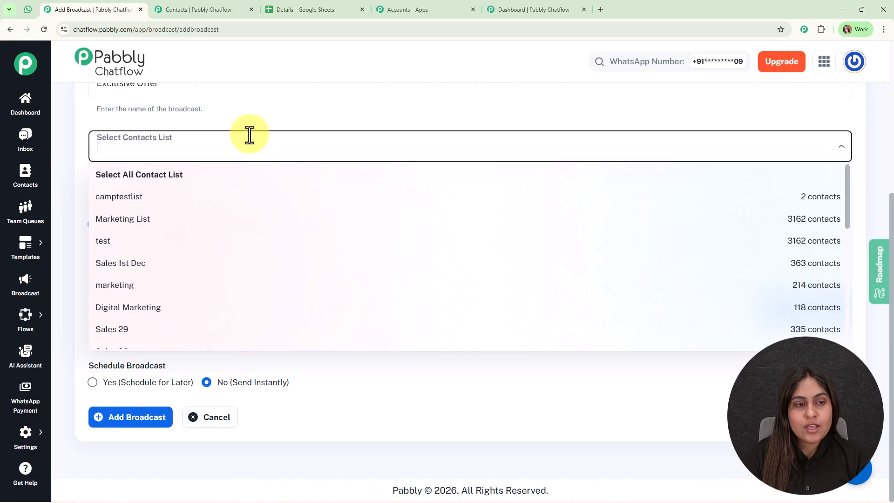
{"action": "scroll", "coordinate": [295, 335], "scroll_direction": "down", "scroll_amount": 3}
{"action": "scroll", "coordinate": [576, 323], "scroll_direction": "down", "scroll_amount": 4}
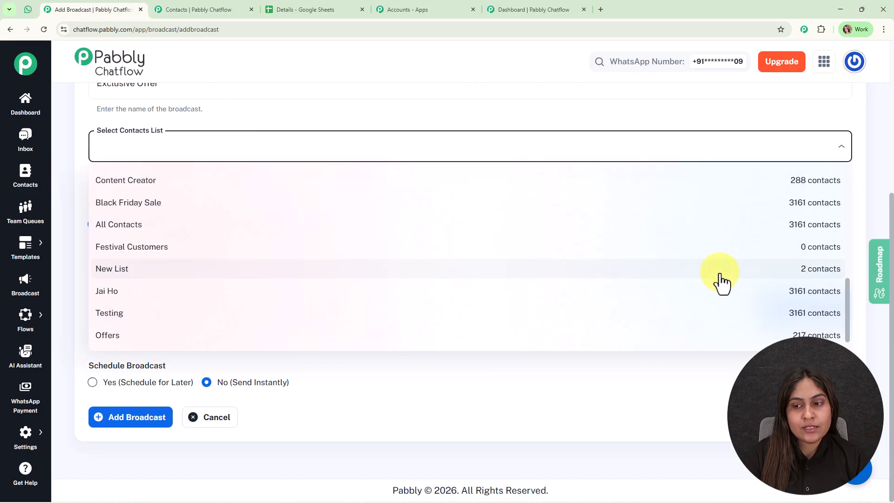
{"action": "left_click", "coordinate": [717, 271]}
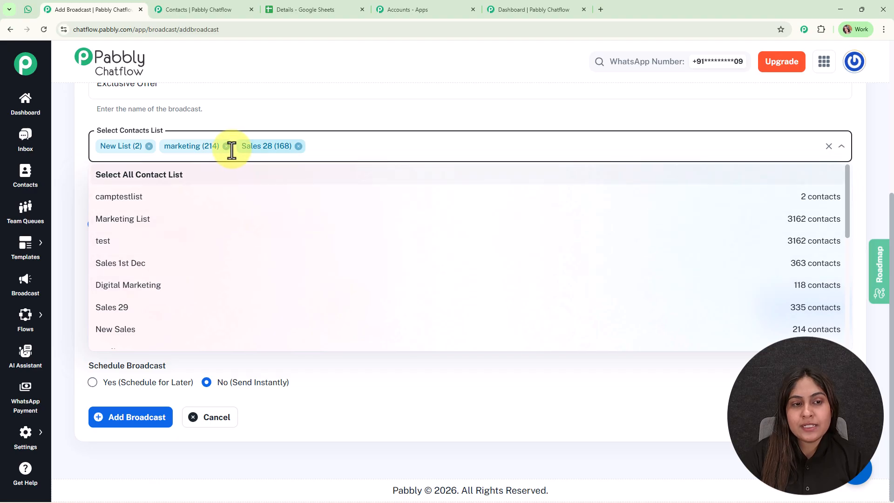
{"action": "left_click", "coordinate": [223, 148]}
{"action": "left_click", "coordinate": [222, 146]}
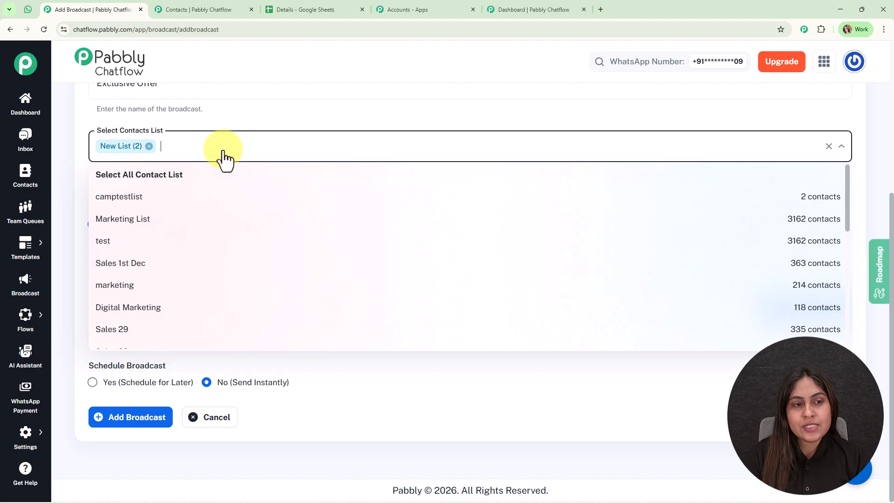
{"action": "left_click", "coordinate": [286, 116]}
{"action": "left_click_drag", "start_coordinate": [186, 205], "coordinate": [84, 208]}
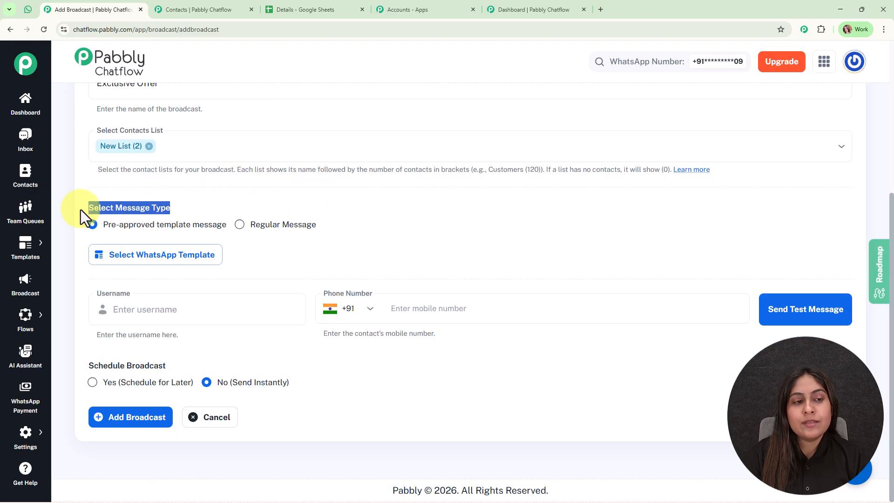
{"action": "left_click", "coordinate": [293, 241]}
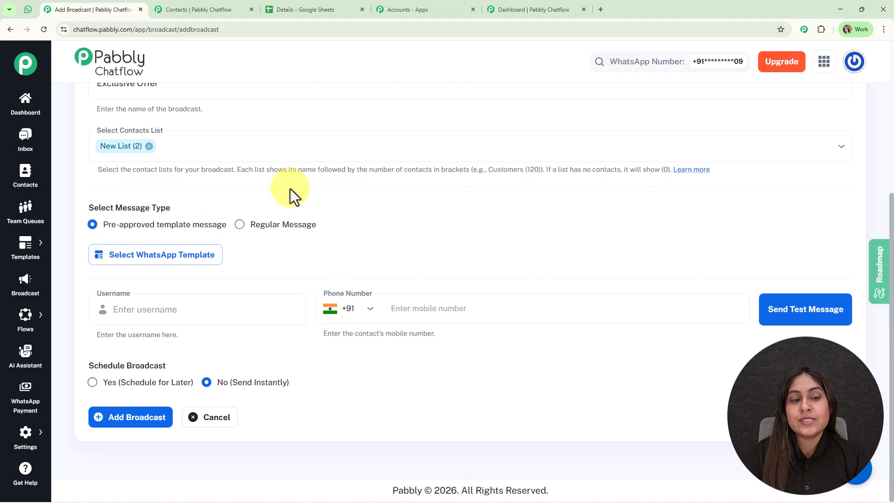
{"action": "left_click", "coordinate": [286, 226]}
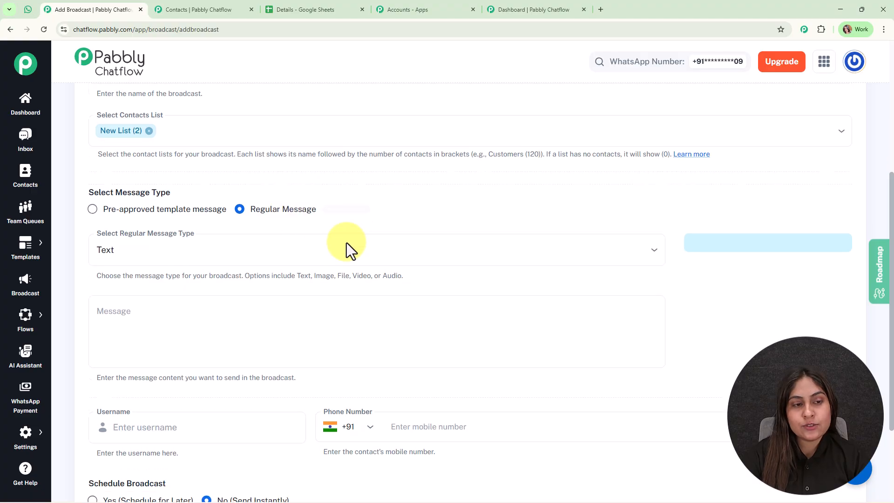
{"action": "scroll", "coordinate": [205, 182], "scroll_direction": "down", "scroll_amount": 2}
{"action": "left_click", "coordinate": [340, 172]}
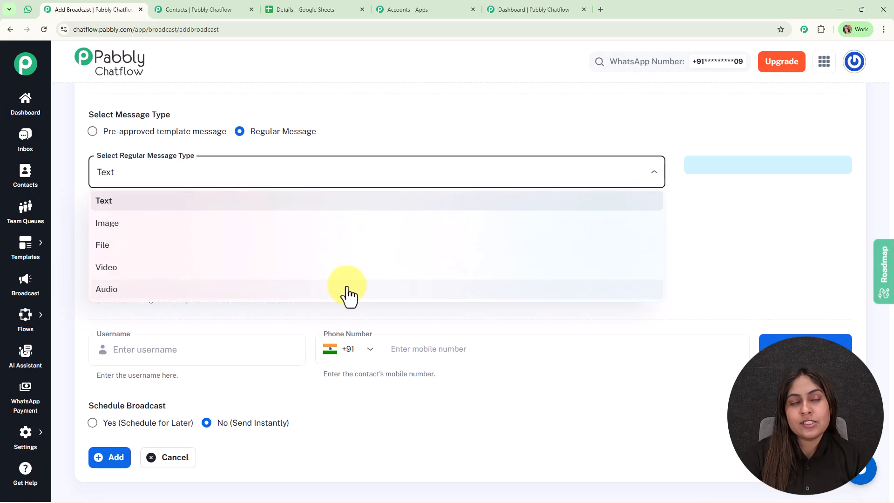
{"action": "left_click", "coordinate": [352, 242]}
{"action": "left_click", "coordinate": [351, 242]}
{"action": "type", "text": "grhytr"}
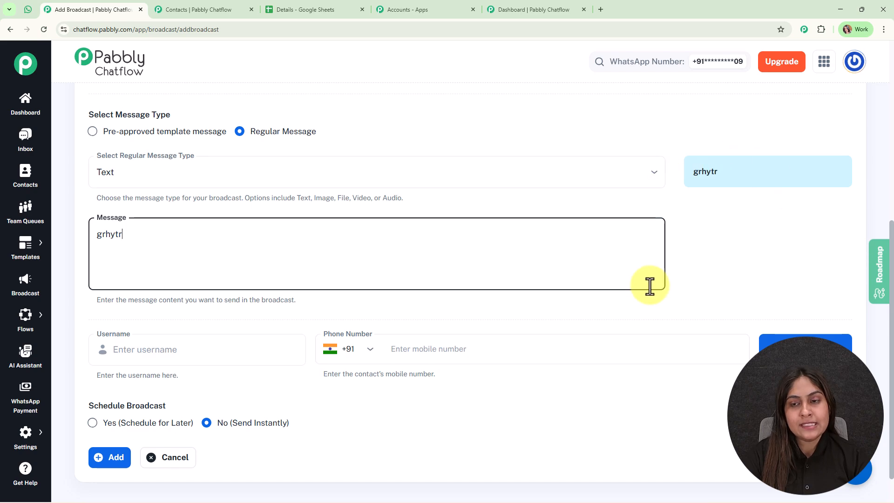
{"action": "left_click", "coordinate": [199, 133]}
{"action": "left_click", "coordinate": [176, 260]}
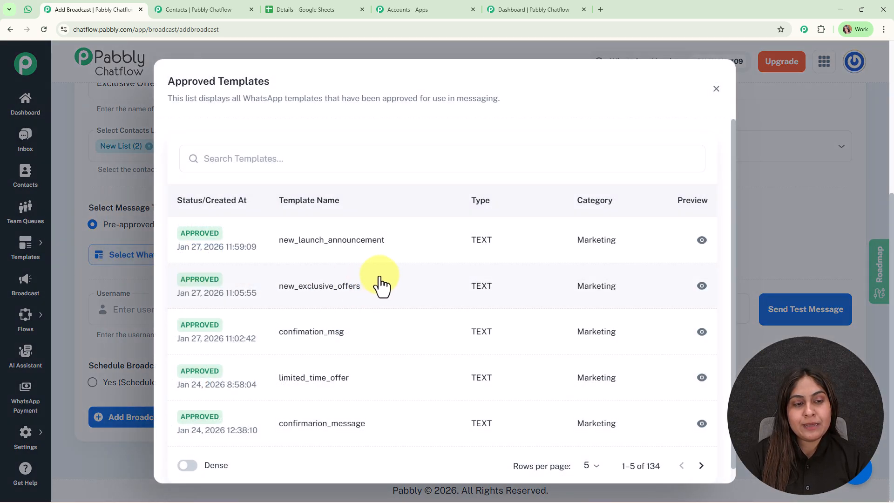
- Pick new_exclusive_offers, delete 'Name' from Body Field 1, then switch to Contacts
{"action": "left_click", "coordinate": [333, 293]}
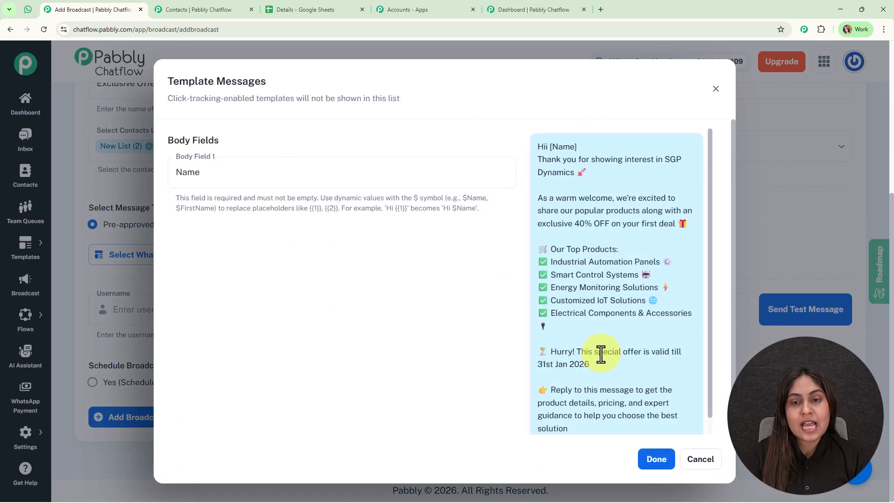
{"action": "left_click_drag", "start_coordinate": [281, 183], "coordinate": [110, 181]}
{"action": "key", "text": "BackSpace"}
{"action": "left_click", "coordinate": [384, 329]}
{"action": "left_click_drag", "start_coordinate": [566, 155], "coordinate": [549, 145]}
{"action": "left_click", "coordinate": [608, 181]}
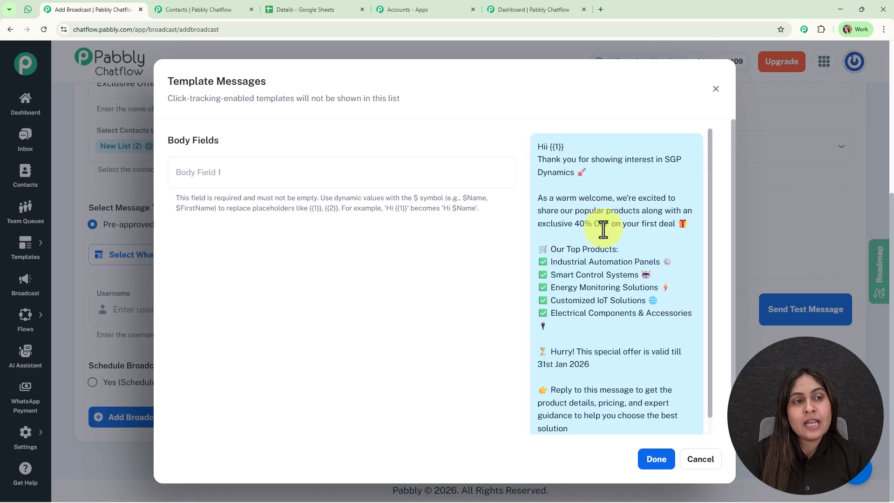
{"action": "left_click", "coordinate": [168, 9]}
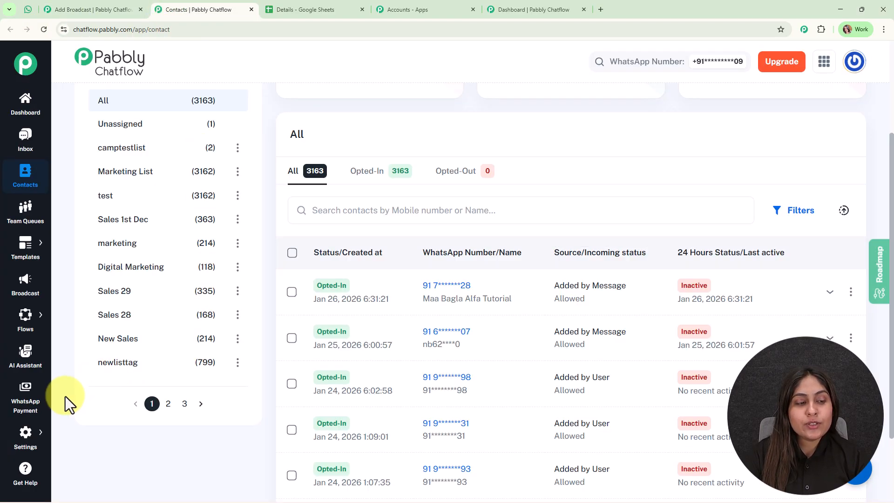
- Copy the Name variable from Settings > Contact Custom Fields
{"action": "scroll", "coordinate": [70, 399], "scroll_direction": "up", "scroll_amount": 3}
{"action": "mouse_move", "coordinate": [25, 447]}
{"action": "left_click", "coordinate": [113, 347]}
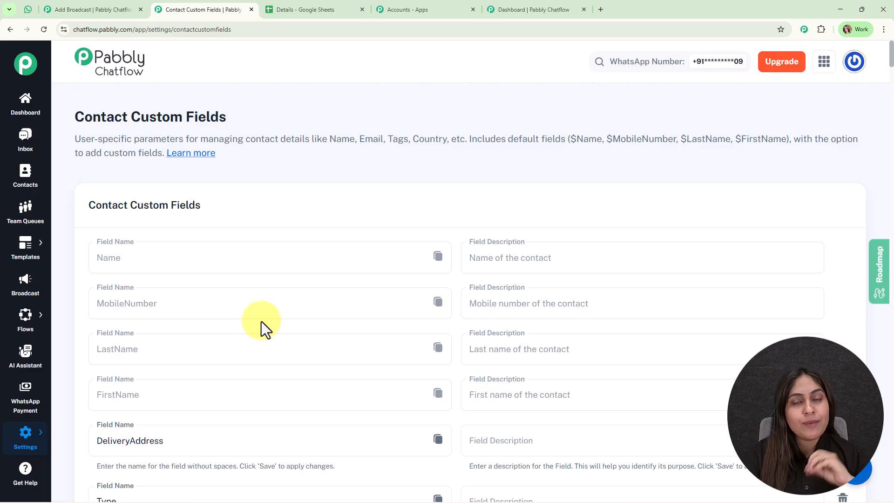
{"action": "scroll", "coordinate": [259, 333], "scroll_direction": "down", "scroll_amount": 6}
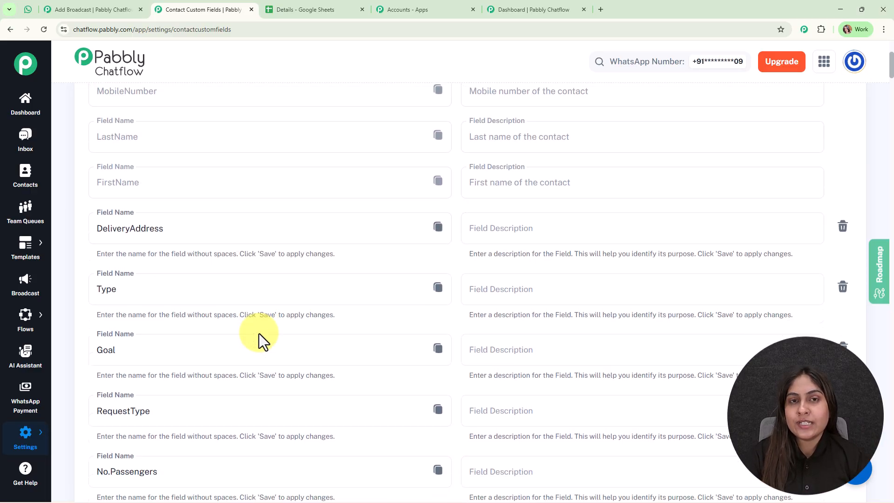
{"action": "scroll", "coordinate": [258, 331], "scroll_direction": "up", "scroll_amount": 6}
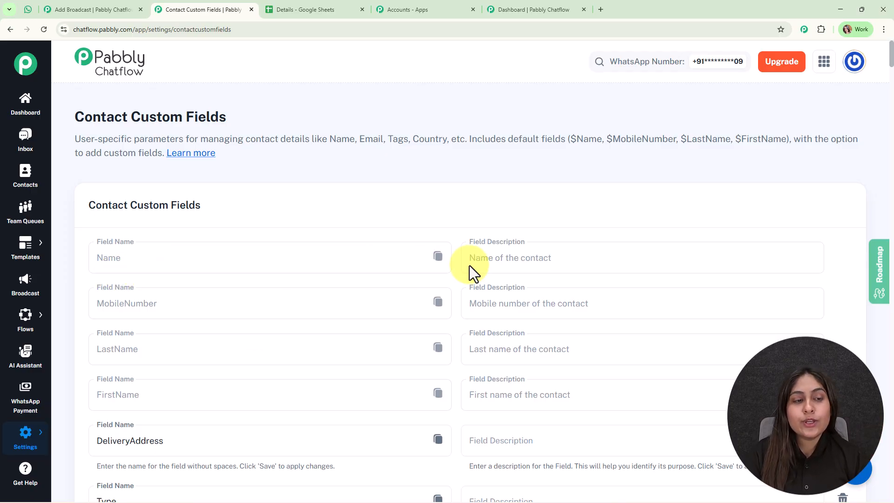
{"action": "left_click", "coordinate": [437, 259]}
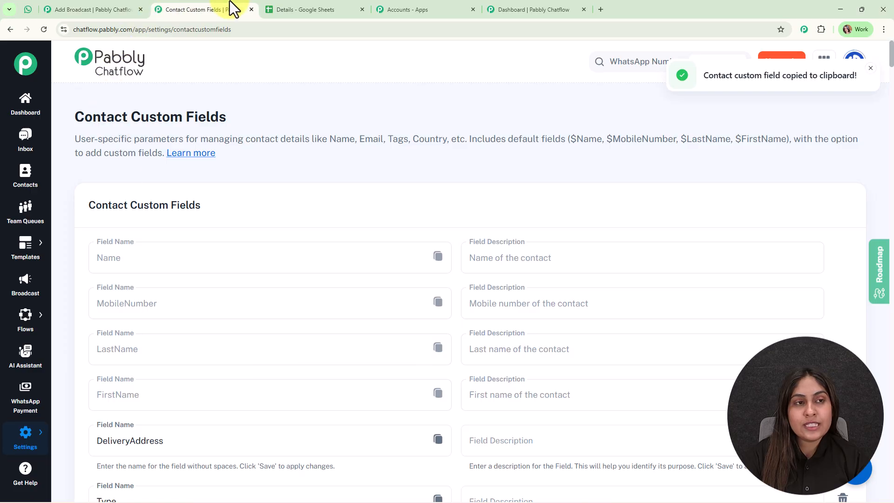
- Enter $Name in the template's Body Field 1 and confirm with Done
{"action": "left_click", "coordinate": [93, 9]}
{"action": "left_click", "coordinate": [246, 163]}
{"action": "type", "text": "$Name"}
{"action": "left_click", "coordinate": [659, 460]}
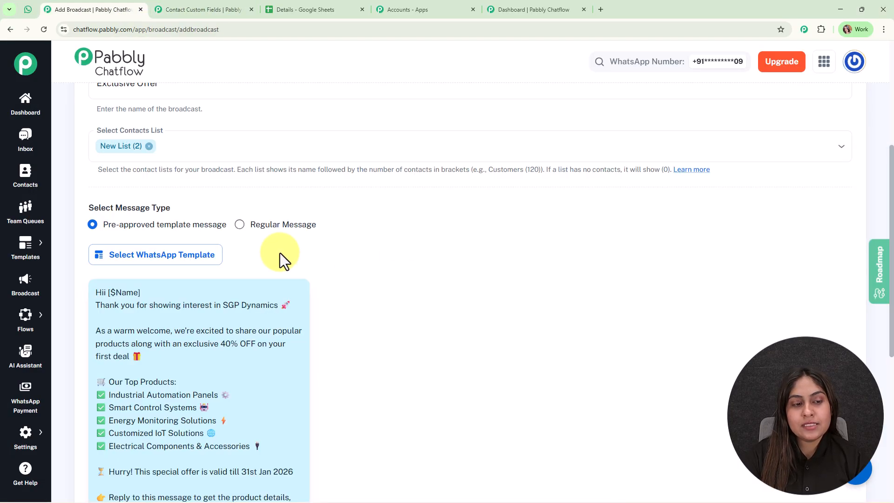
- Enter the test recipient's username and phone number in the test message fields
{"action": "scroll", "coordinate": [280, 254], "scroll_direction": "down", "scroll_amount": 6}
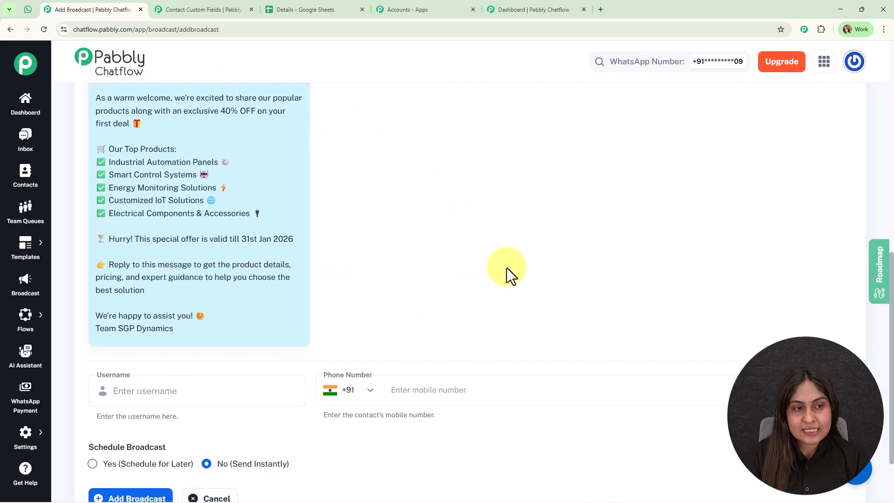
{"action": "scroll", "coordinate": [505, 273], "scroll_direction": "down", "scroll_amount": 3}
{"action": "left_click", "coordinate": [184, 317]}
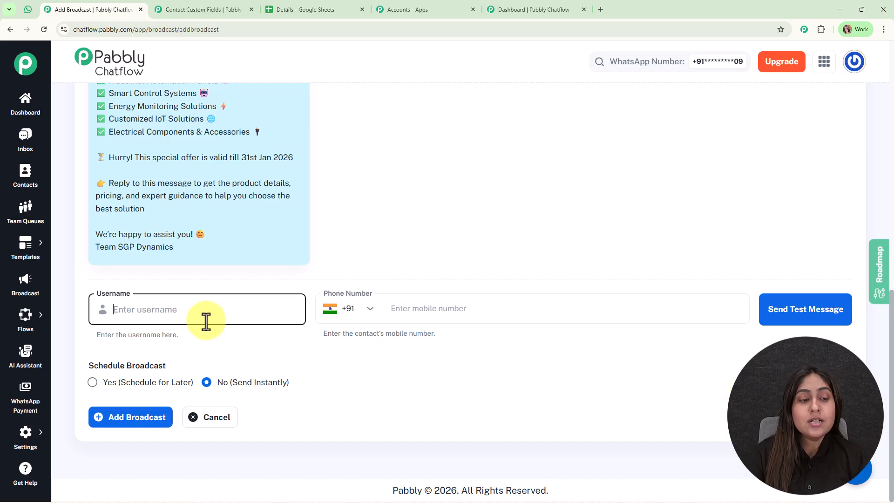
{"action": "type", "text": "Roma"}
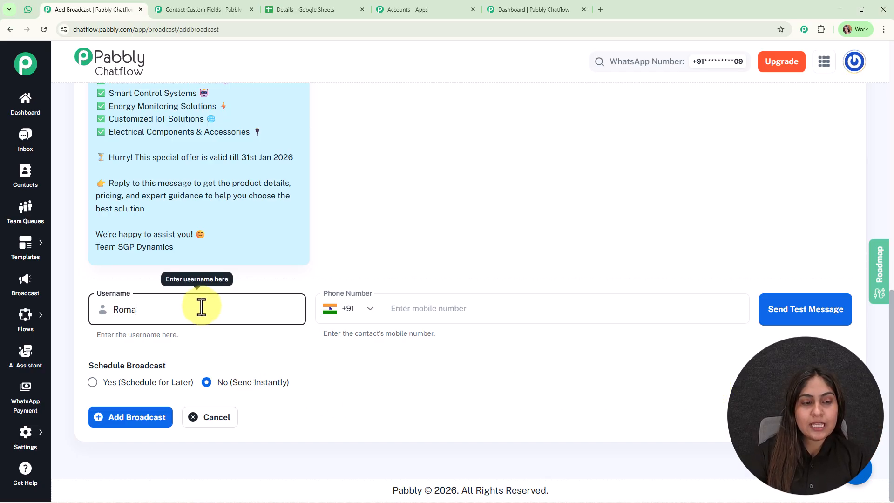
{"action": "left_click", "coordinate": [459, 300]}
{"action": "type", "text": "8827XXXXXX"}
- Send the test message and confirm that WhatsApp Web shows the personalised greeting
{"action": "left_click", "coordinate": [822, 309]}
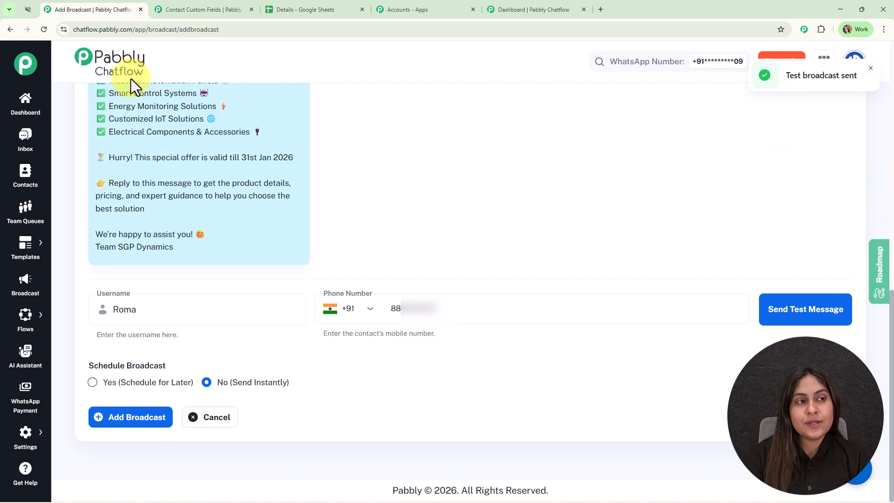
{"action": "left_click", "coordinate": [28, 10]}
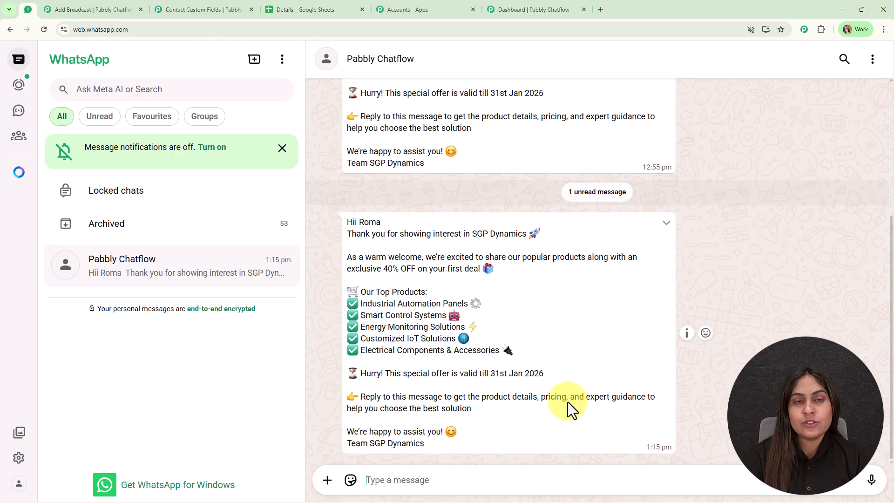
{"action": "left_click", "coordinate": [82, 6]}
- Replace the test phone number with a different number
{"action": "left_click_drag", "start_coordinate": [437, 309], "coordinate": [403, 313]}
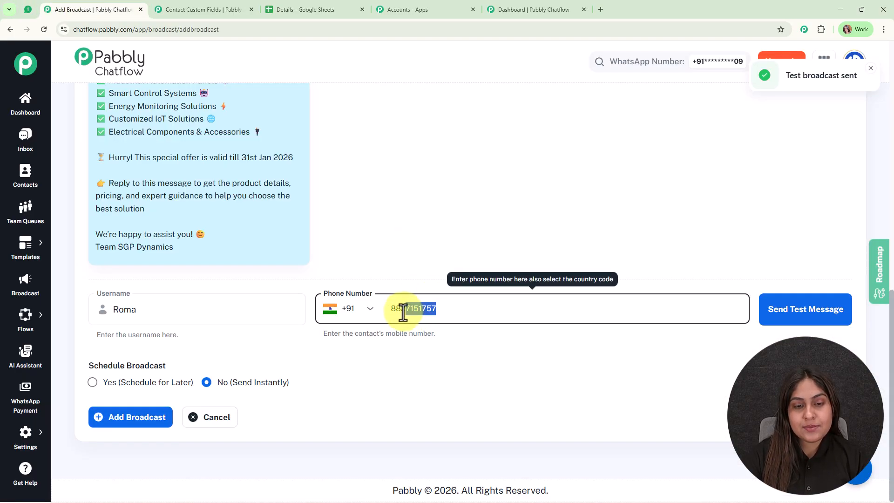
{"action": "left_click_drag", "start_coordinate": [403, 311], "coordinate": [400, 312]}
{"action": "type", "text": "88888888"}
{"action": "left_click", "coordinate": [447, 362]}
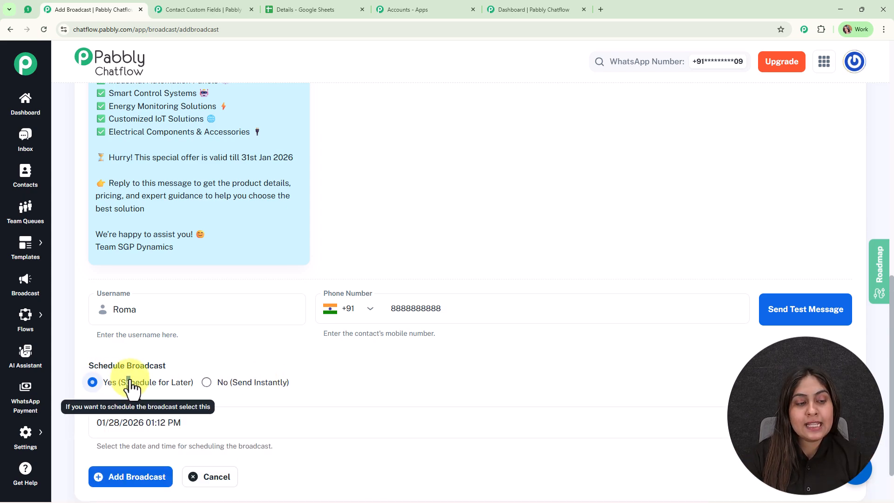
- Choose Yes (Schedule for Later) and clear the default scheduled date and time
{"action": "left_click", "coordinate": [93, 381]}
{"action": "left_click", "coordinate": [140, 372]}
{"action": "left_click_drag", "start_coordinate": [149, 373], "coordinate": [286, 372]}
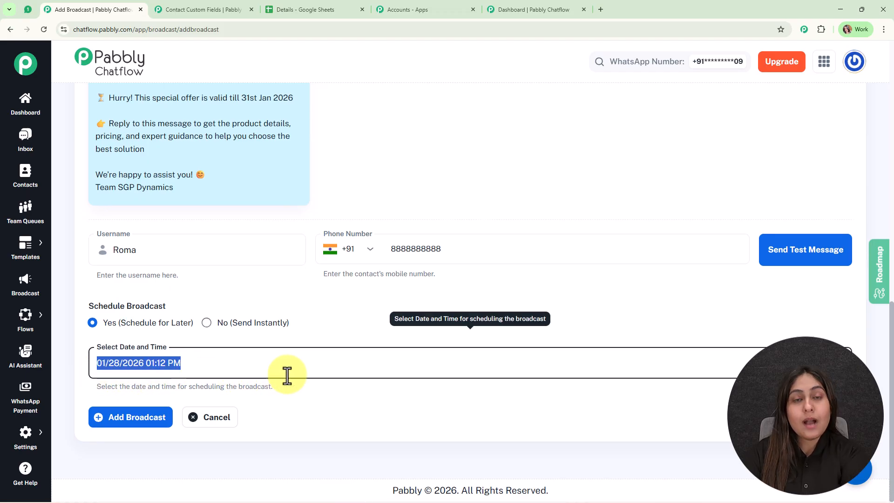
{"action": "key", "text": "BackSpace"}
{"action": "left_click", "coordinate": [304, 336]}
{"action": "left_click", "coordinate": [156, 372]}
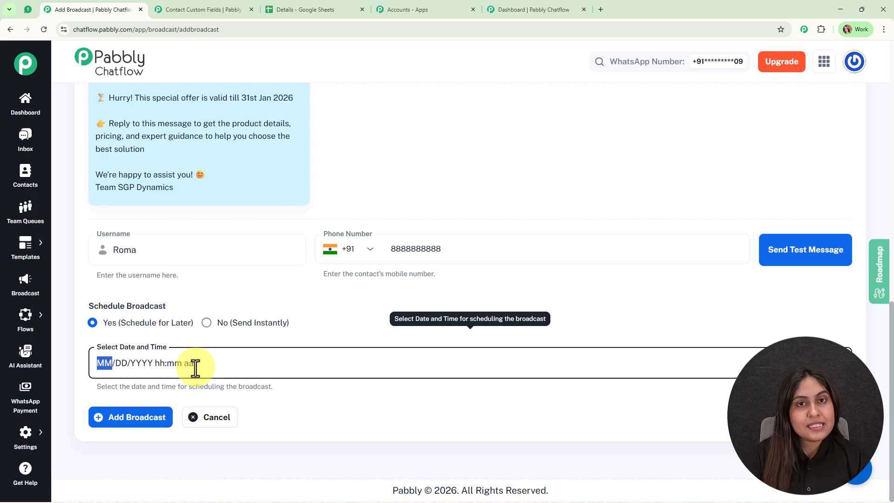
- Schedule the broadcast for 01/31/2026 12:00 PM and add it
{"action": "left_click", "coordinate": [838, 363]}
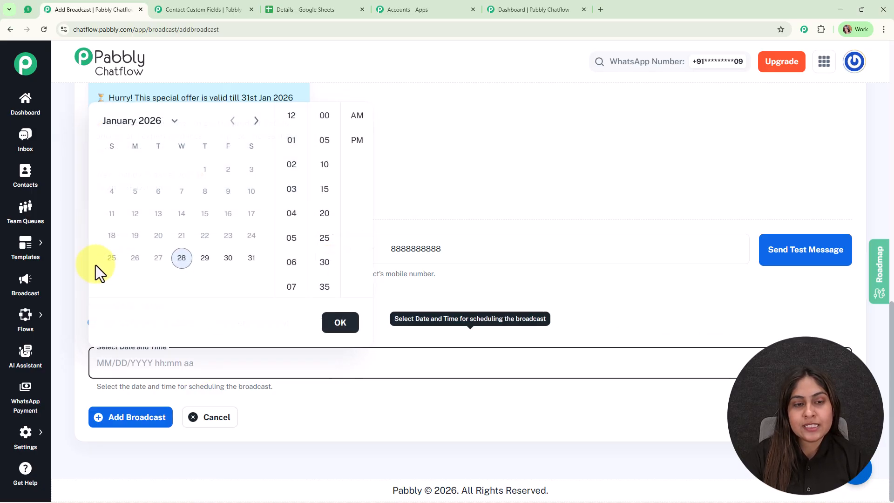
{"action": "left_click", "coordinate": [250, 261]}
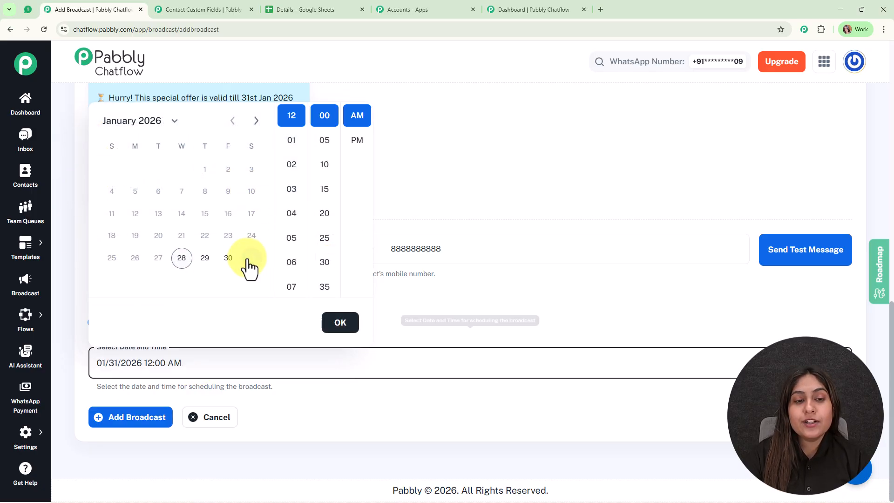
{"action": "left_click", "coordinate": [357, 140]}
{"action": "left_click", "coordinate": [351, 322]}
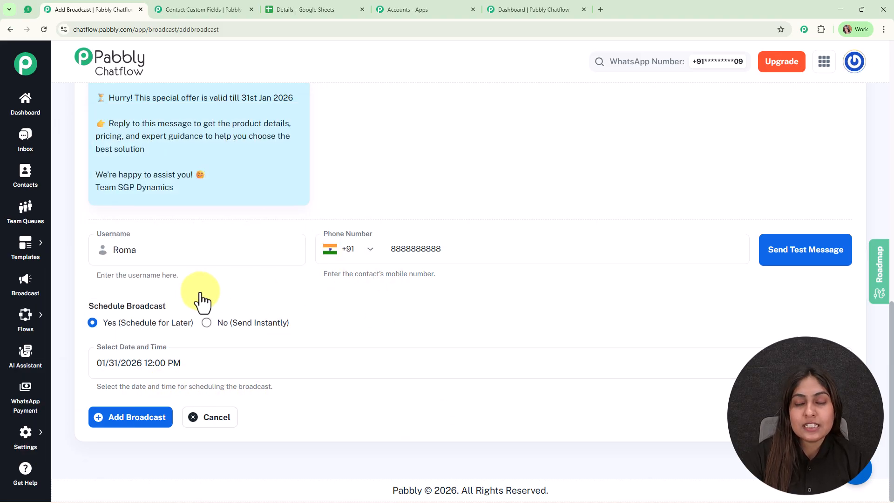
{"action": "left_click", "coordinate": [111, 425]}
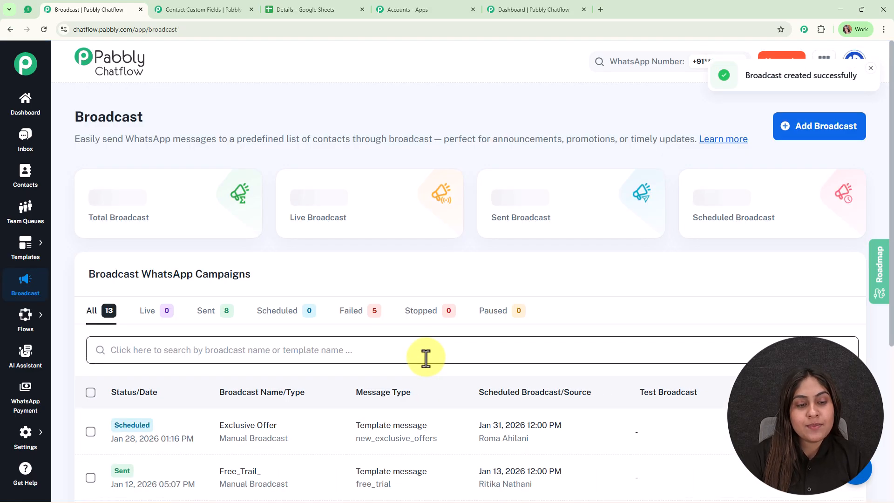
{"action": "scroll", "coordinate": [425, 357], "scroll_direction": "down", "scroll_amount": 3}
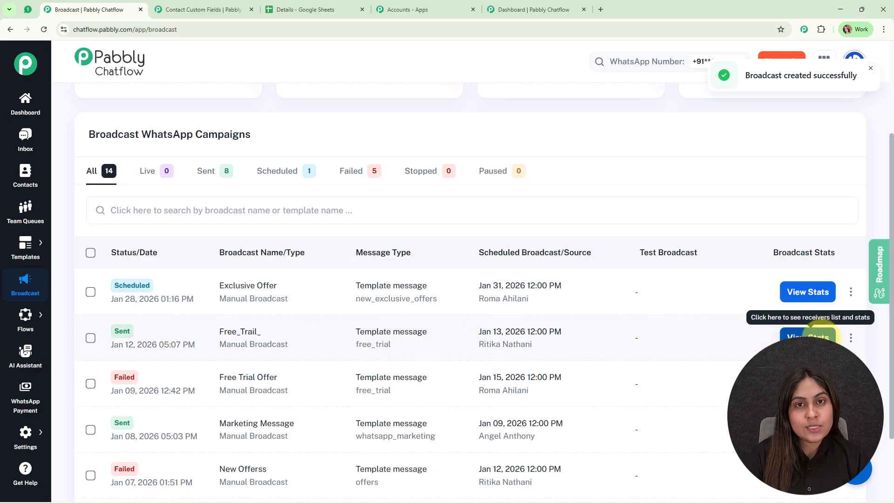
{"action": "left_click", "coordinate": [823, 336]}
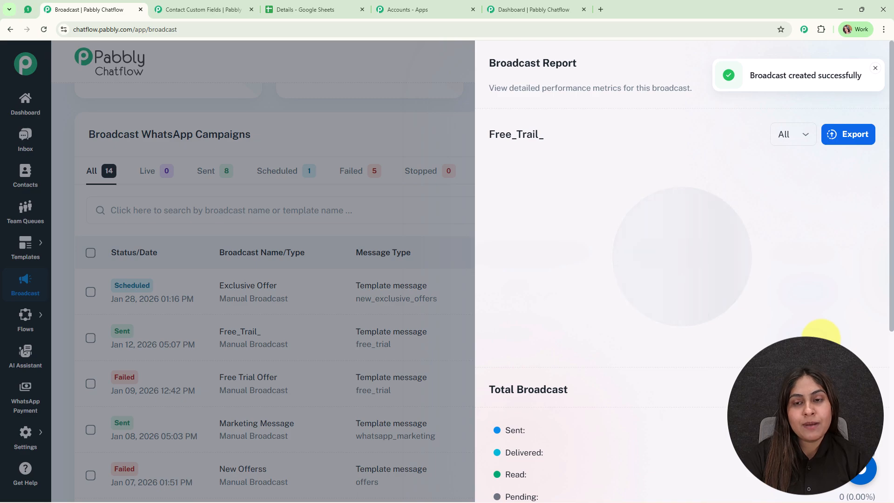
{"action": "scroll", "coordinate": [496, 209], "scroll_direction": "down", "scroll_amount": 5}
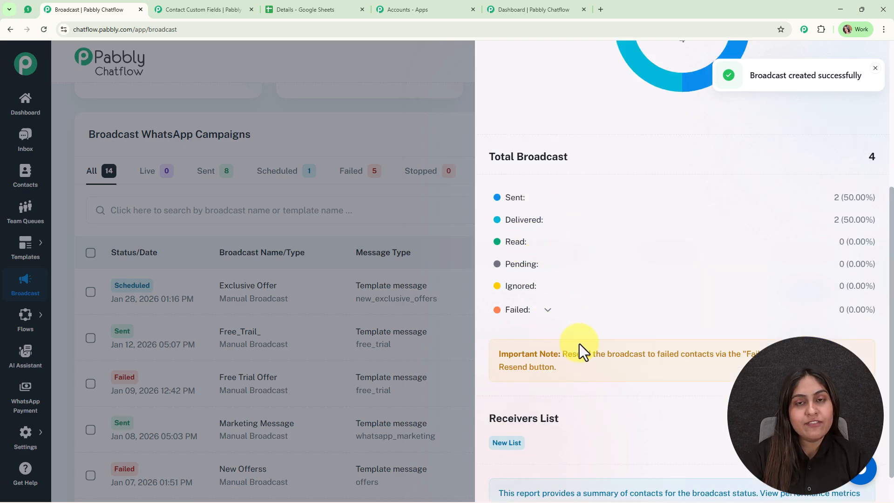
{"action": "scroll", "coordinate": [685, 340], "scroll_direction": "up", "scroll_amount": 5}
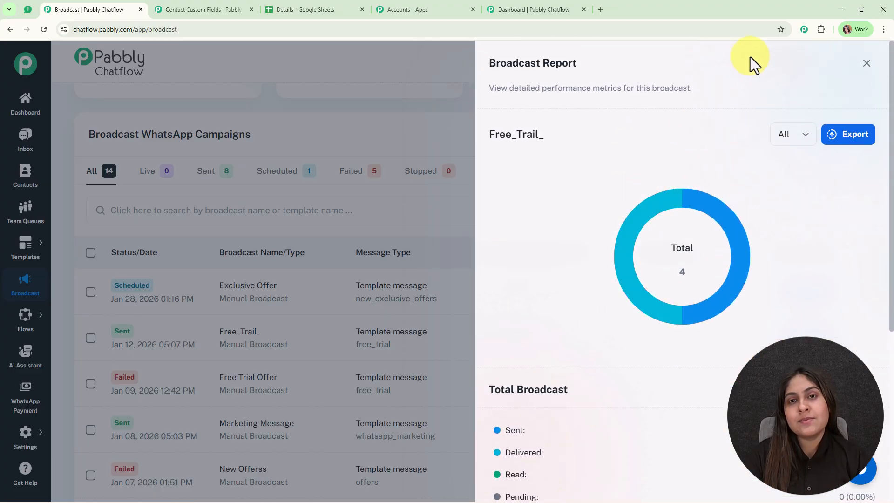
{"action": "left_click", "coordinate": [867, 63]}
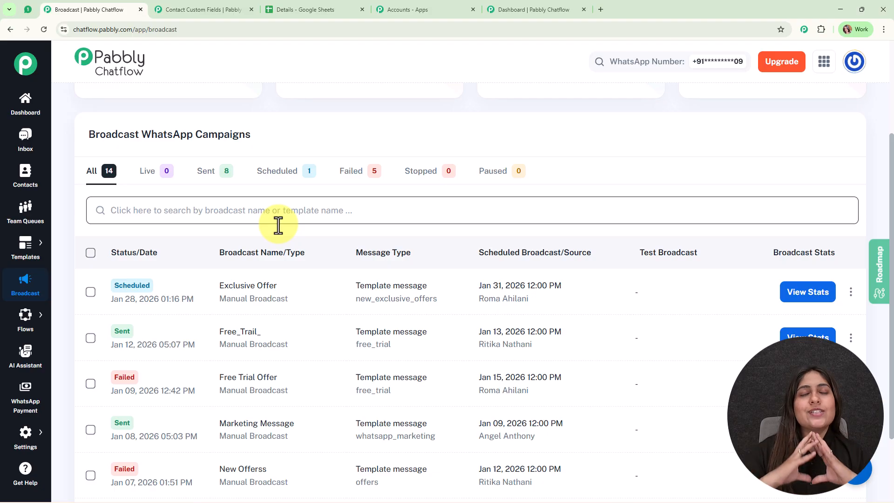